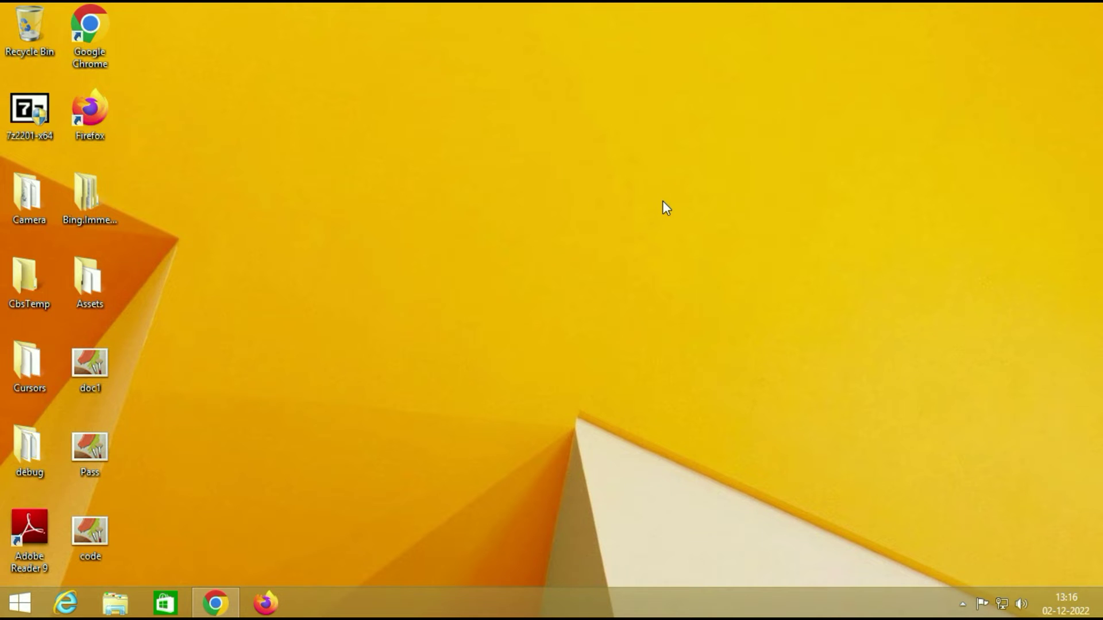
View This PC's System properties to confirm activated Windows 8.1, then close the page
click(114, 603)
right_click(650, 443)
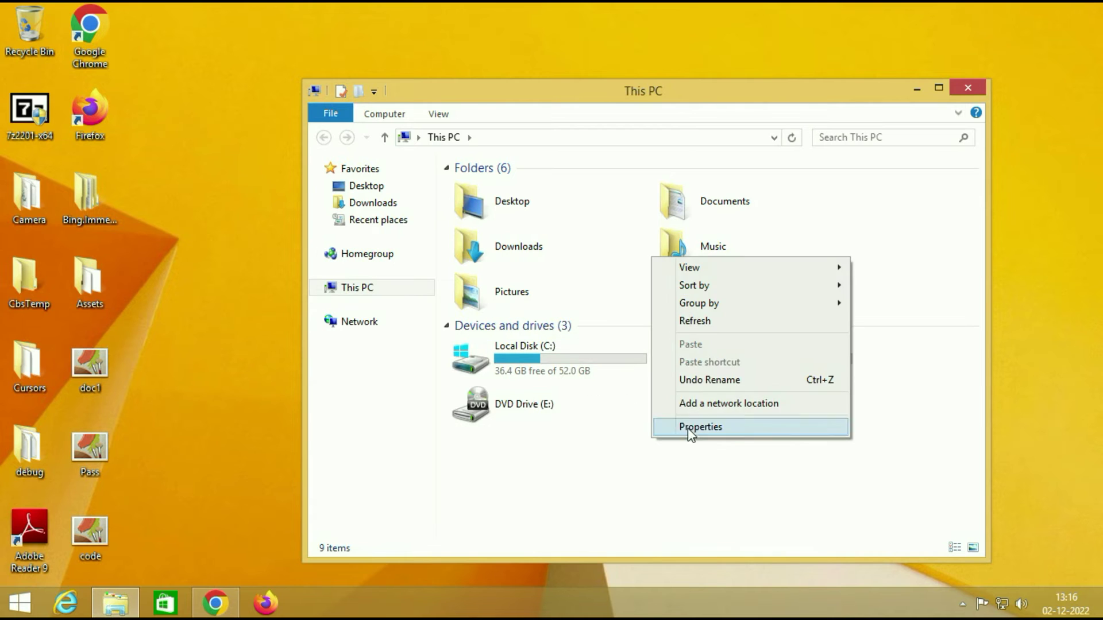
click(721, 427)
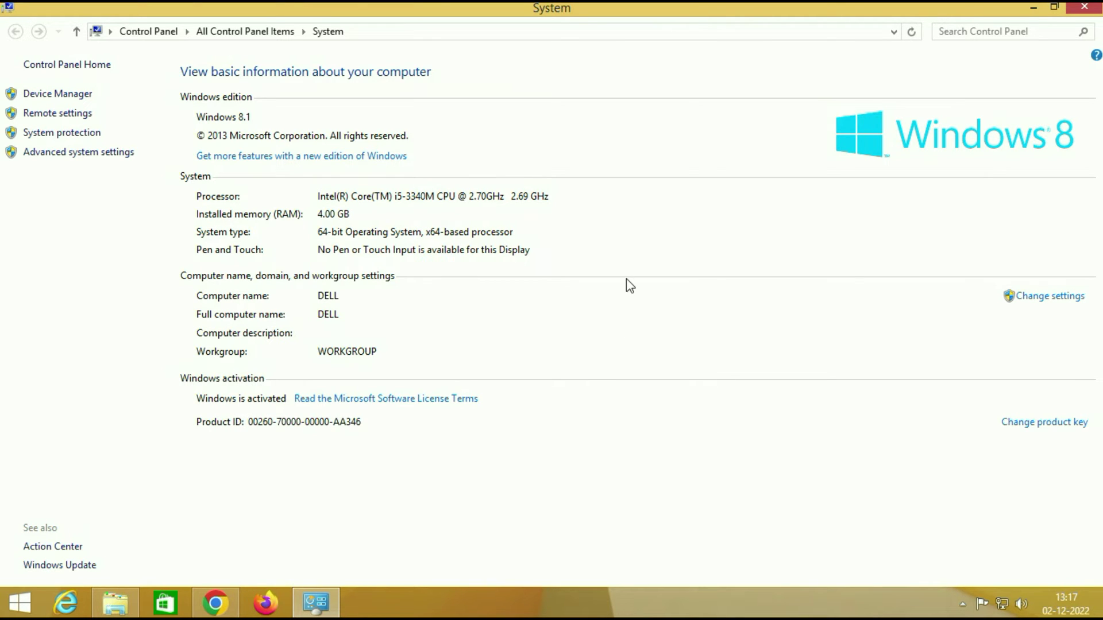
click(1084, 7)
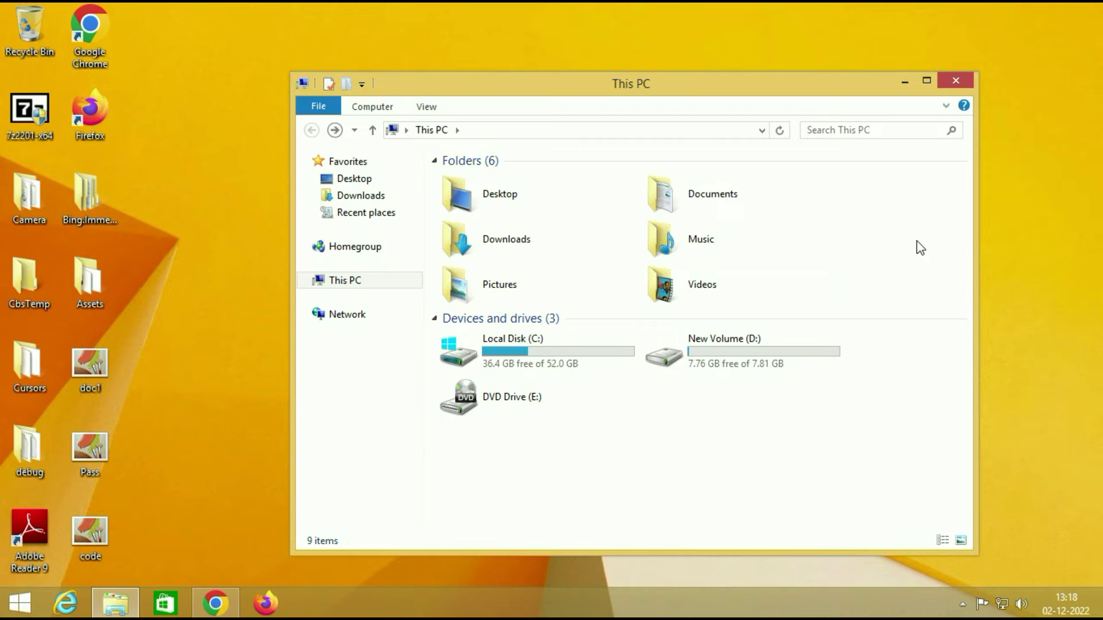
Briefly select the desktop icons, browse the 14 items on New Volume (D:), and return to This PC
click(149, 221)
drag(181, 175, 92, 509)
click(216, 442)
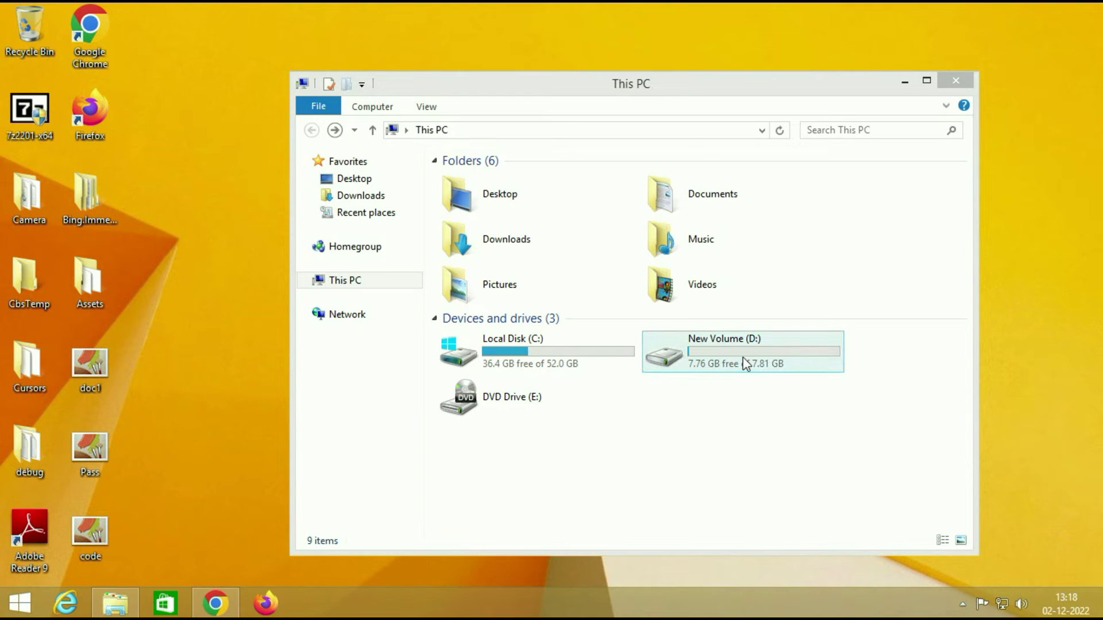
double_click(749, 343)
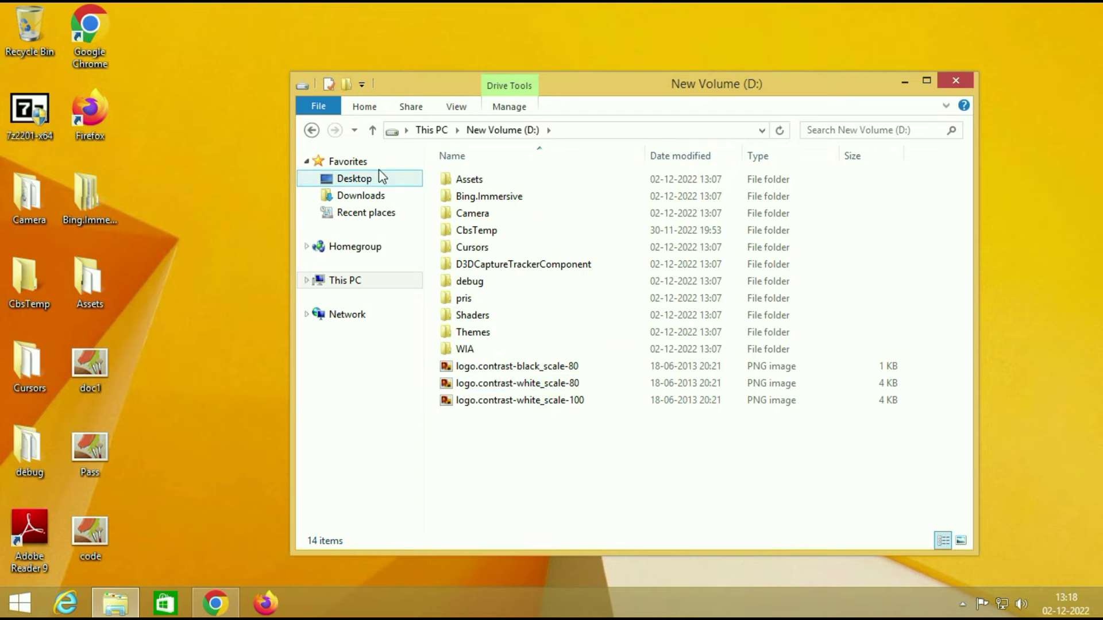
click(373, 131)
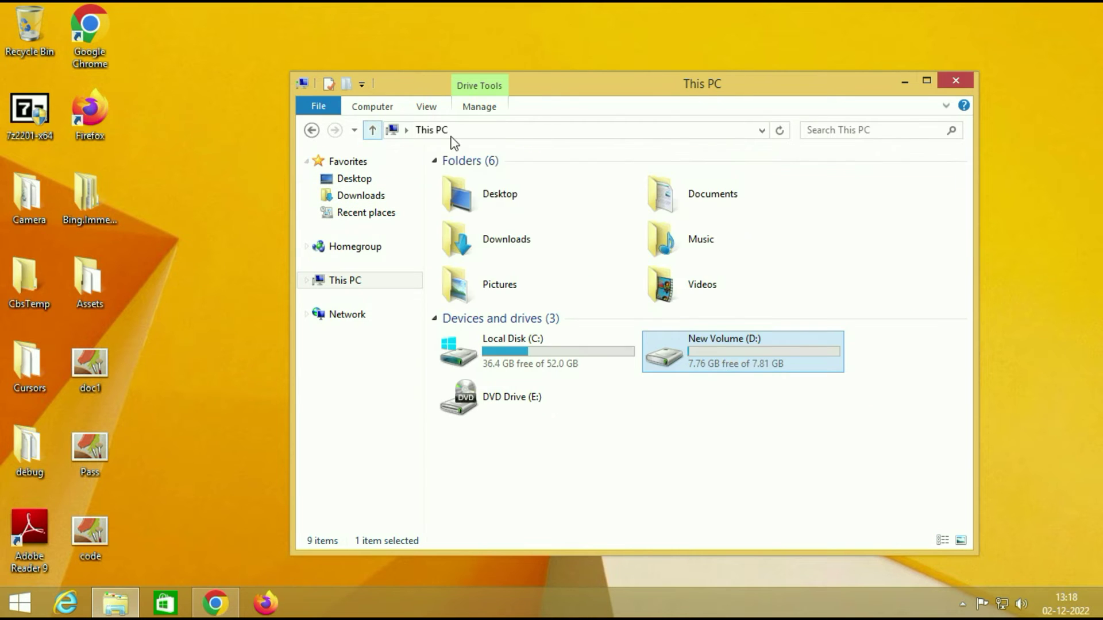
click(612, 446)
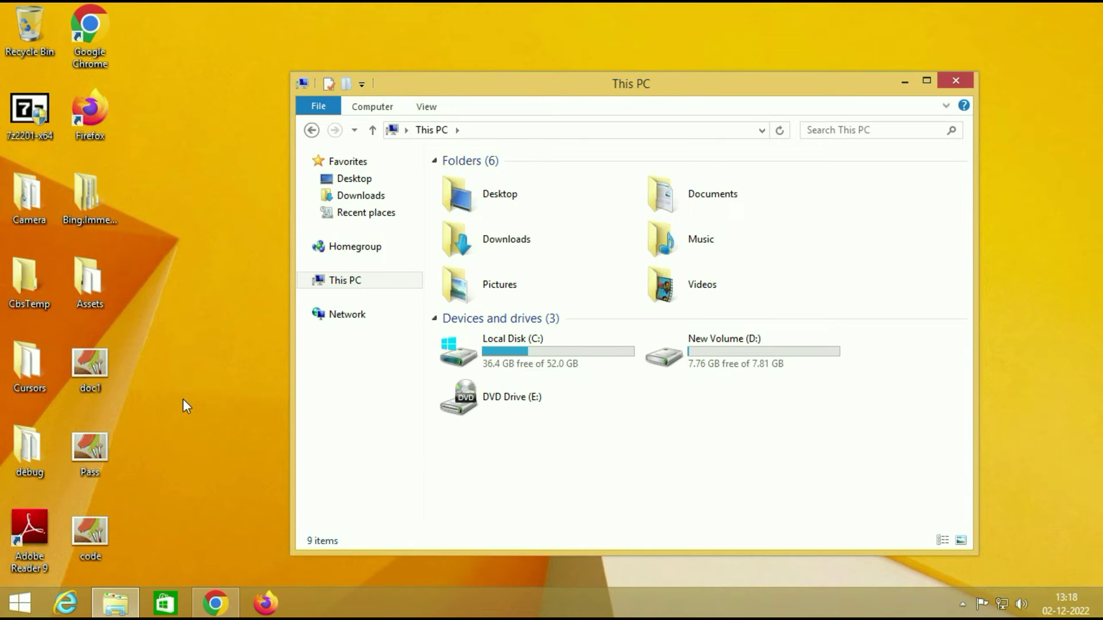
Search 'cont' to open Control Panel's Programs and Features, listing Adobe Reader, Chrome and Firefox
click(12, 611)
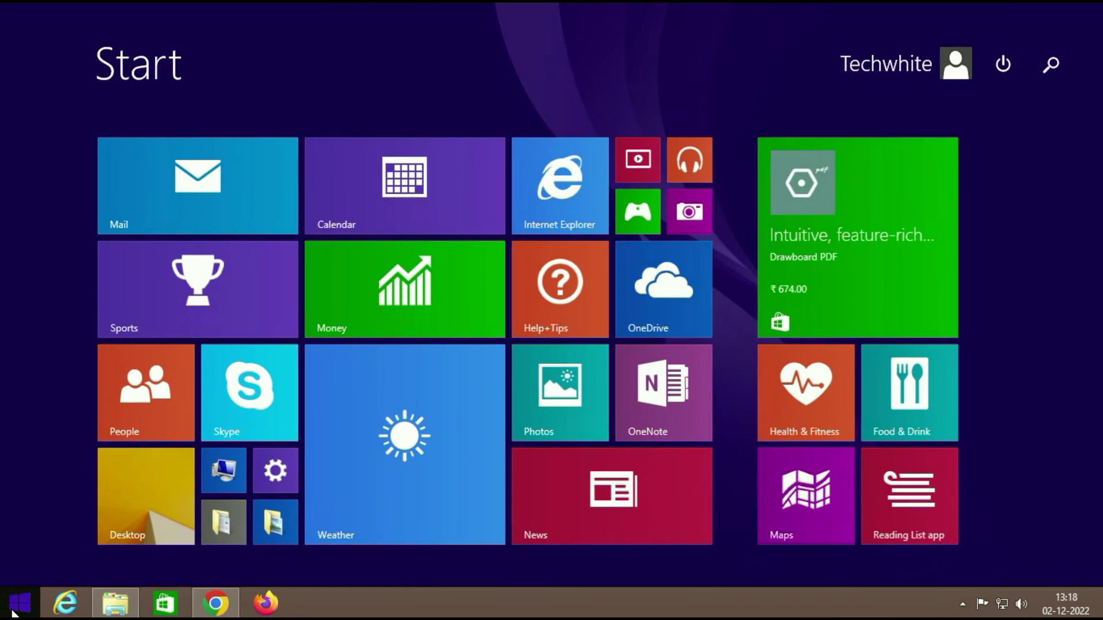
text(co)
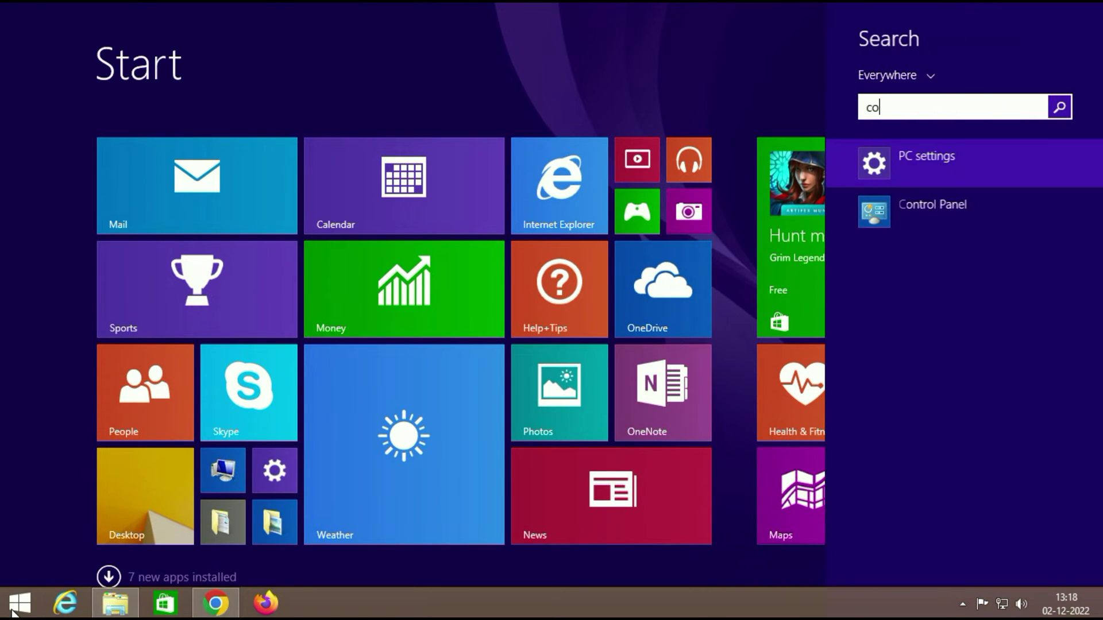
text(nt)
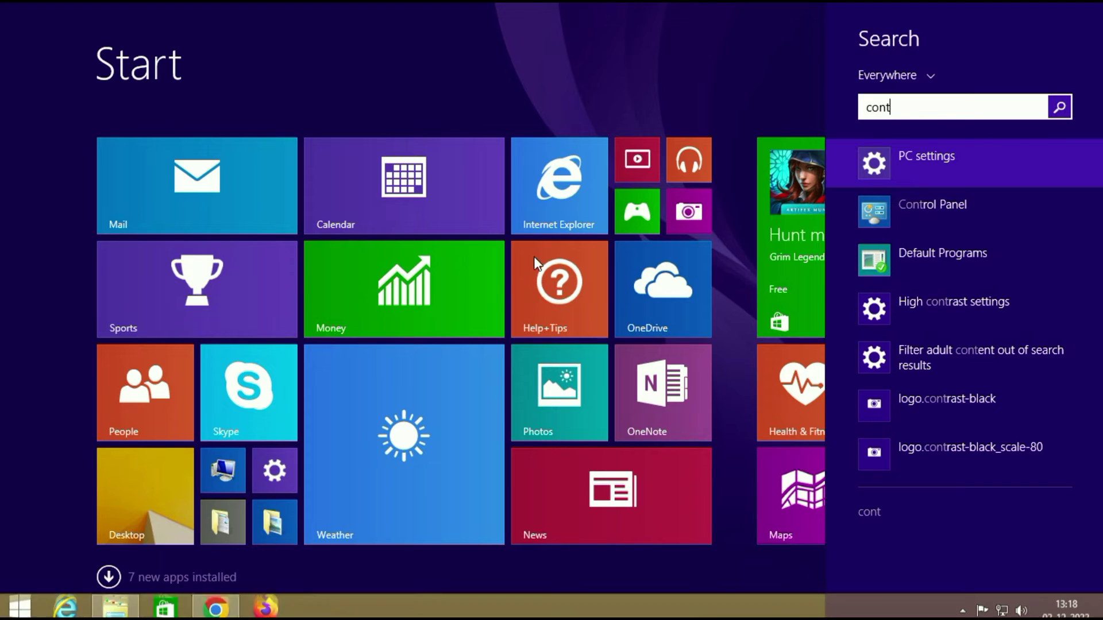
click(953, 215)
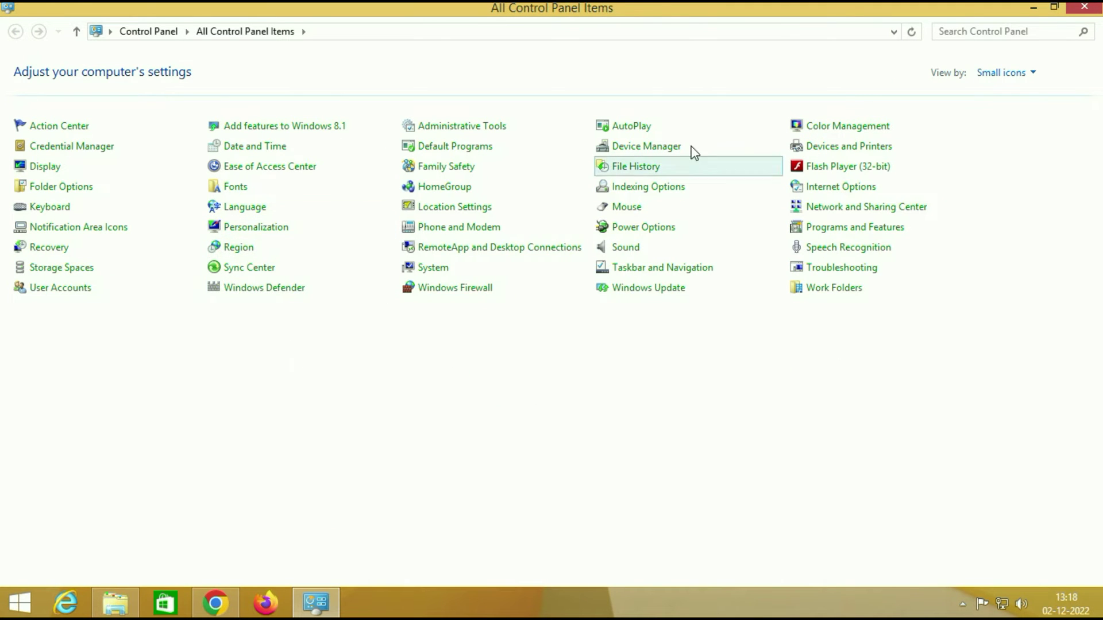
click(825, 228)
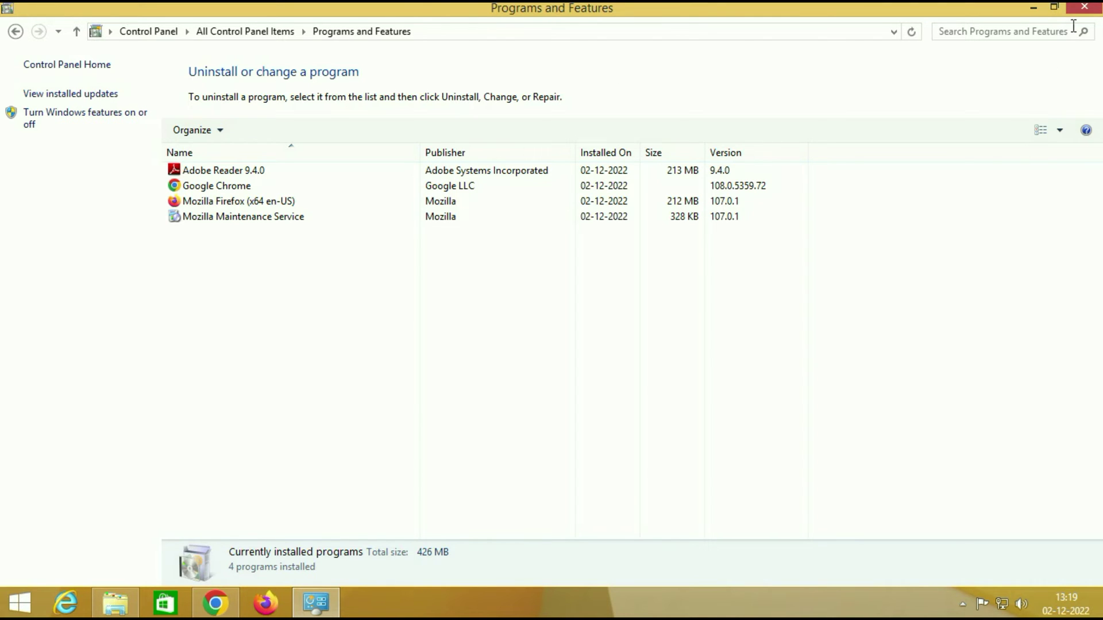
Close Programs and Features and This PC, then search Google in Chrome for 'windows 10 iso'
click(1086, 11)
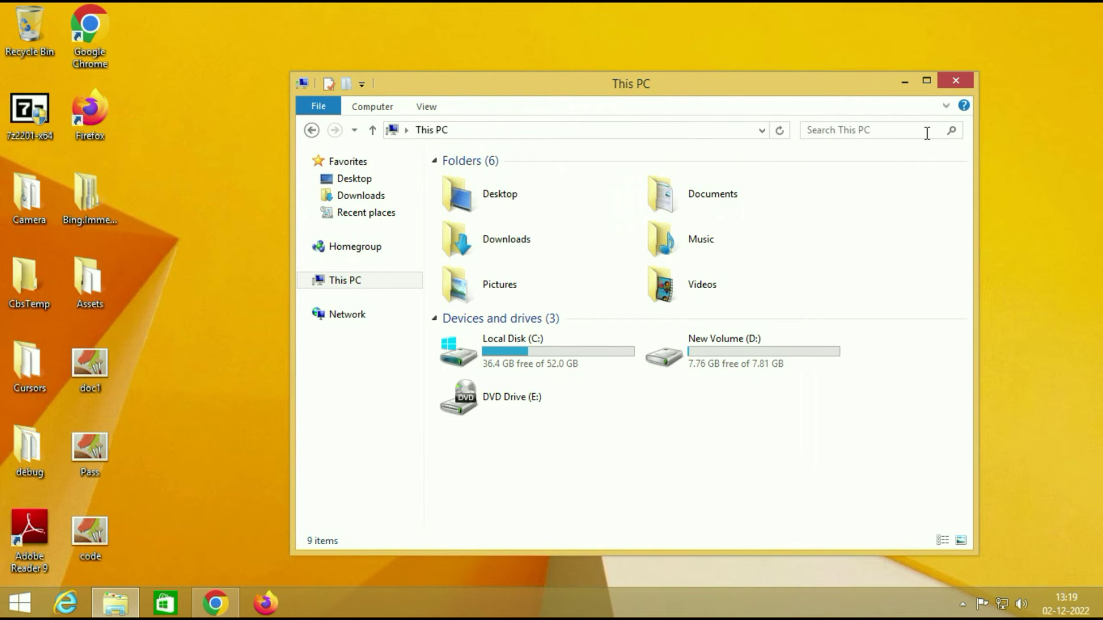
click(955, 81)
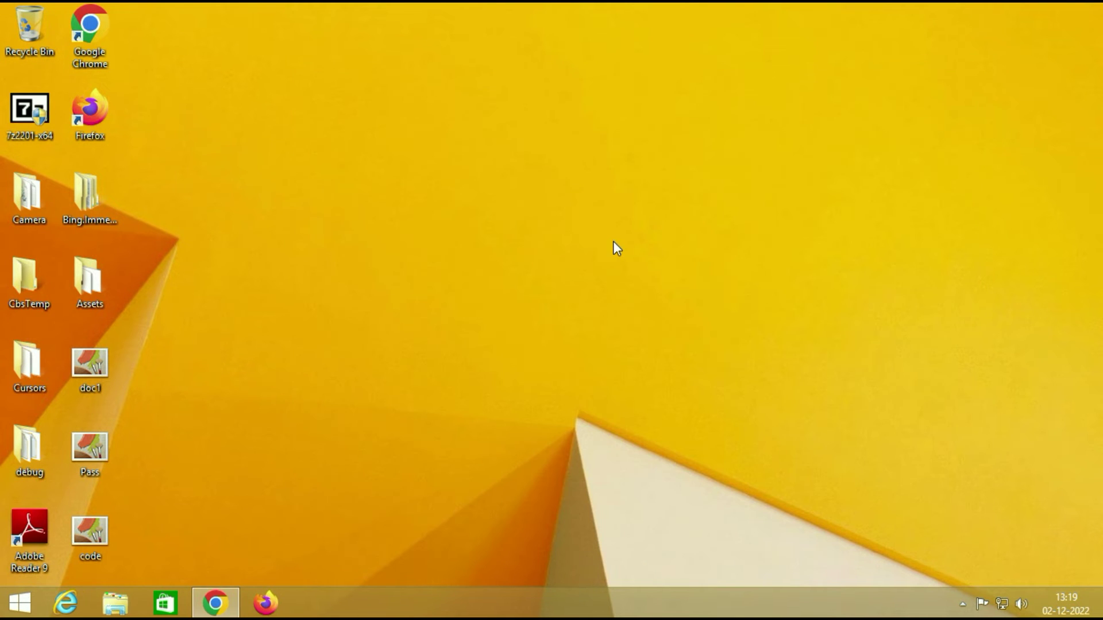
click(215, 603)
click(407, 269)
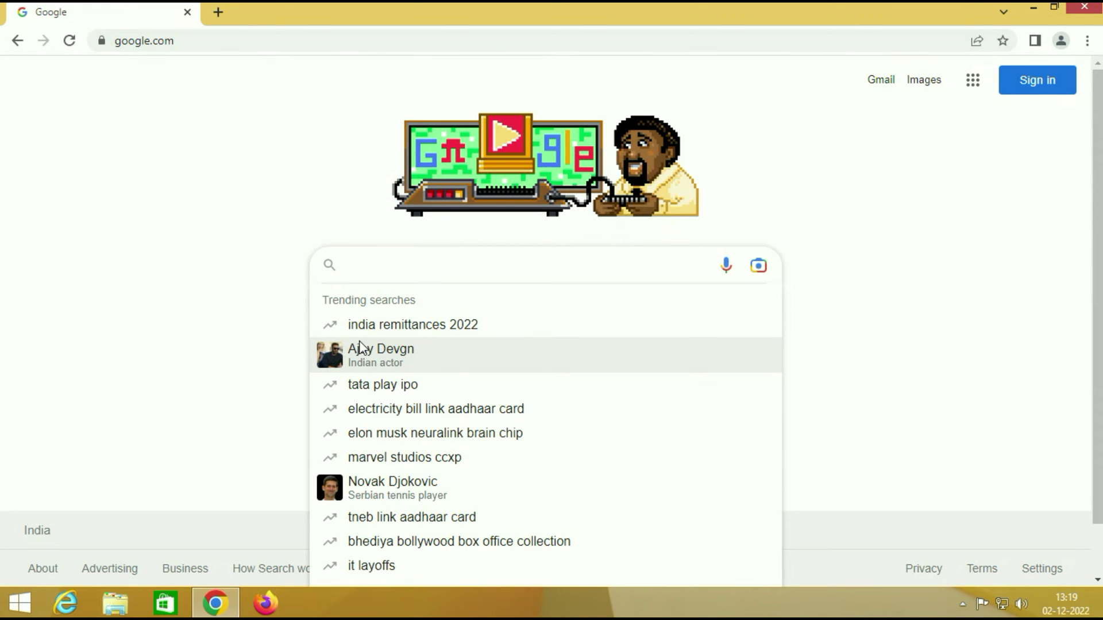
text(windows 10 iso)
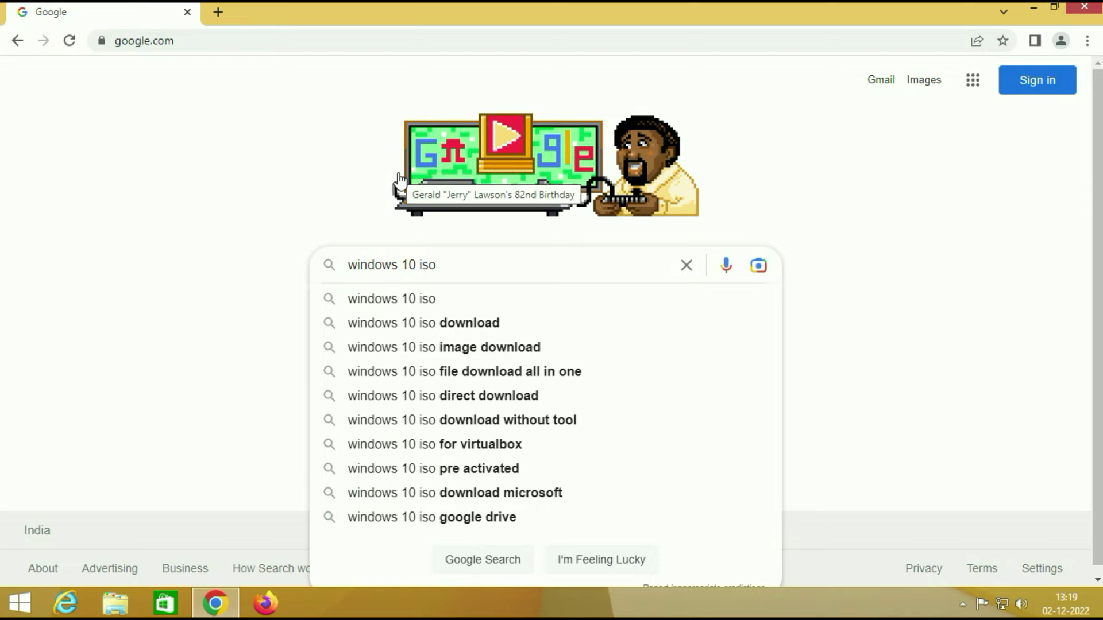
key(Return)
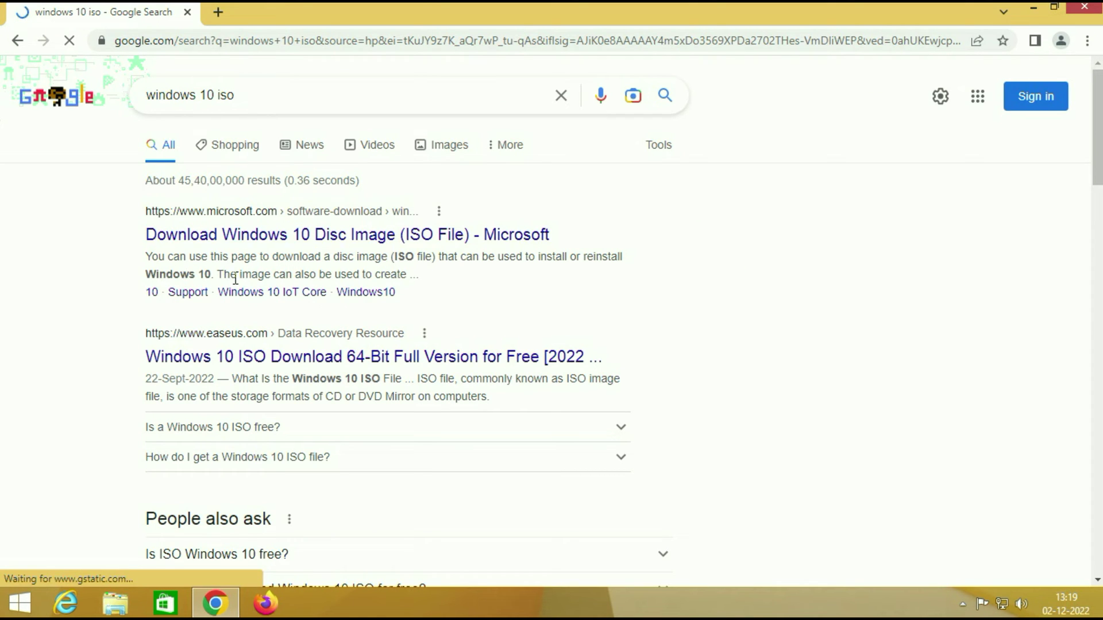
Download the 18.6 MB media creation tool from Microsoft's Download Windows 10 page
click(349, 234)
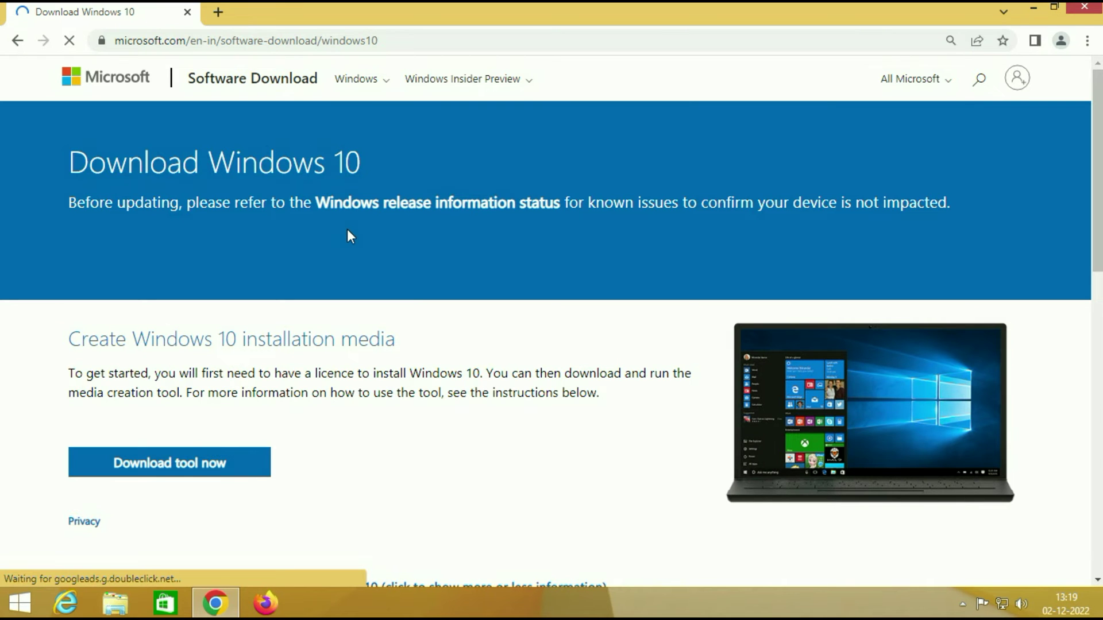
scroll(415, 218, down, 3)
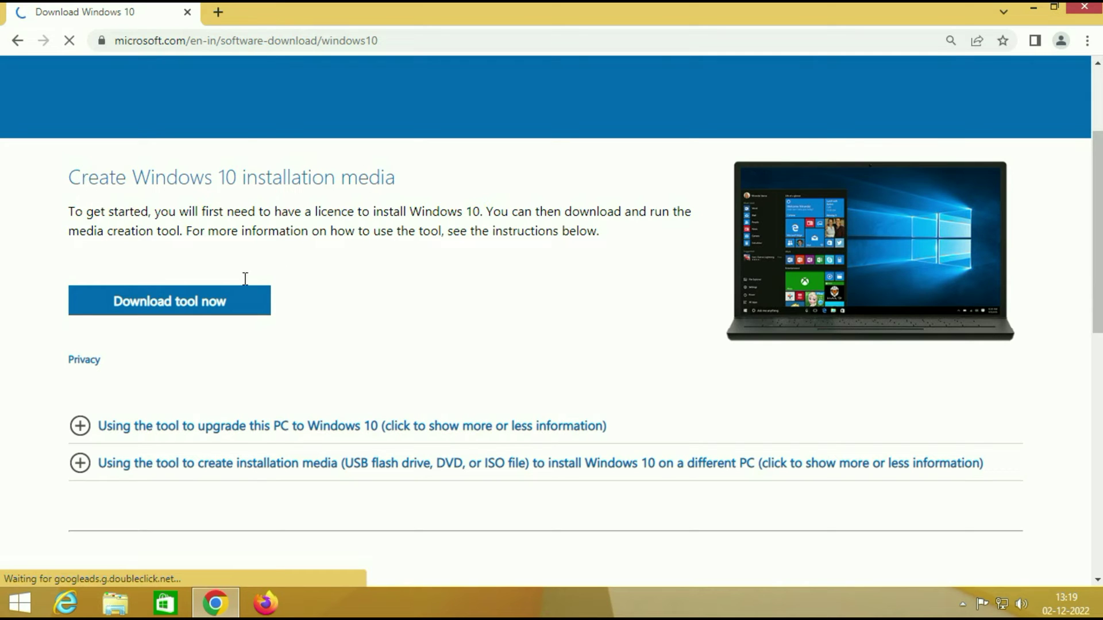
click(188, 306)
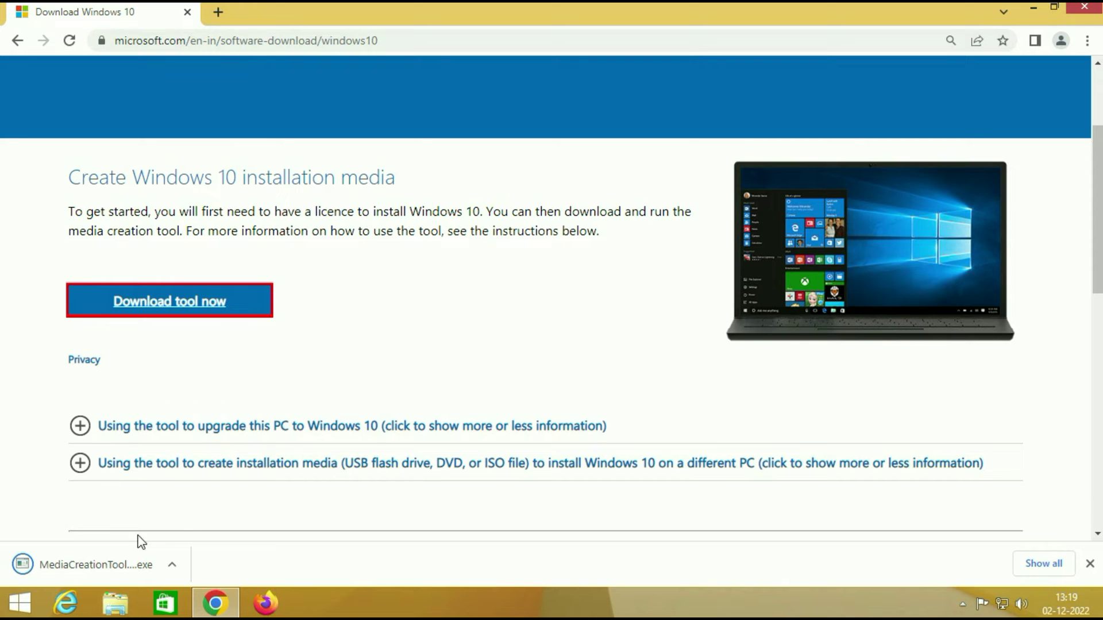
Move MediaCreationTool22H2 from the Downloads folder onto the desktop with Cut and Paste
click(172, 565)
click(244, 510)
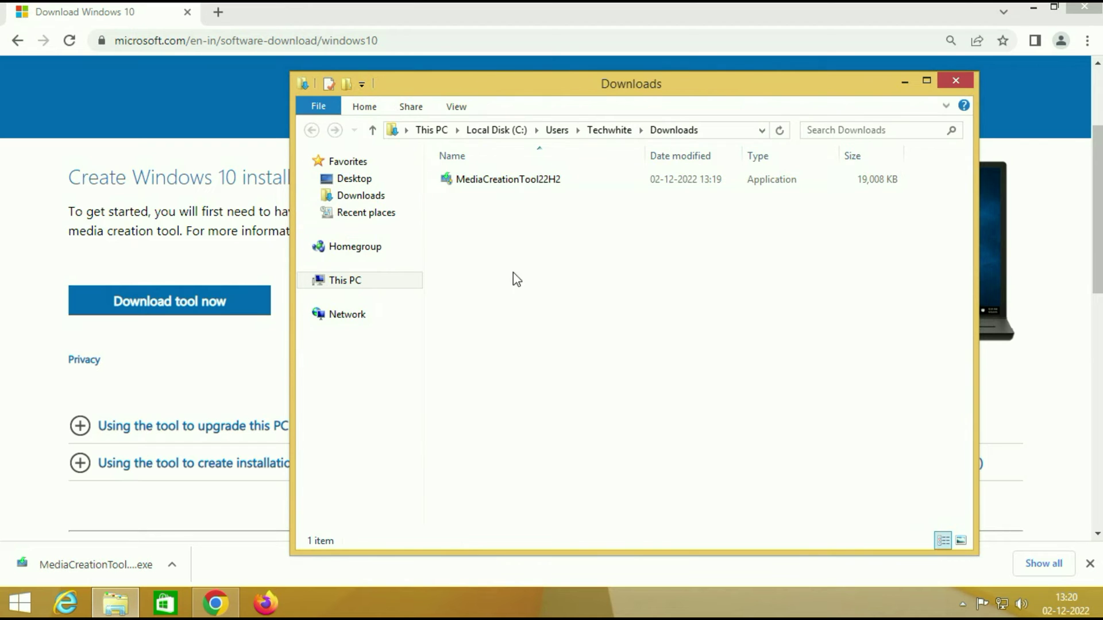
right_click(537, 180)
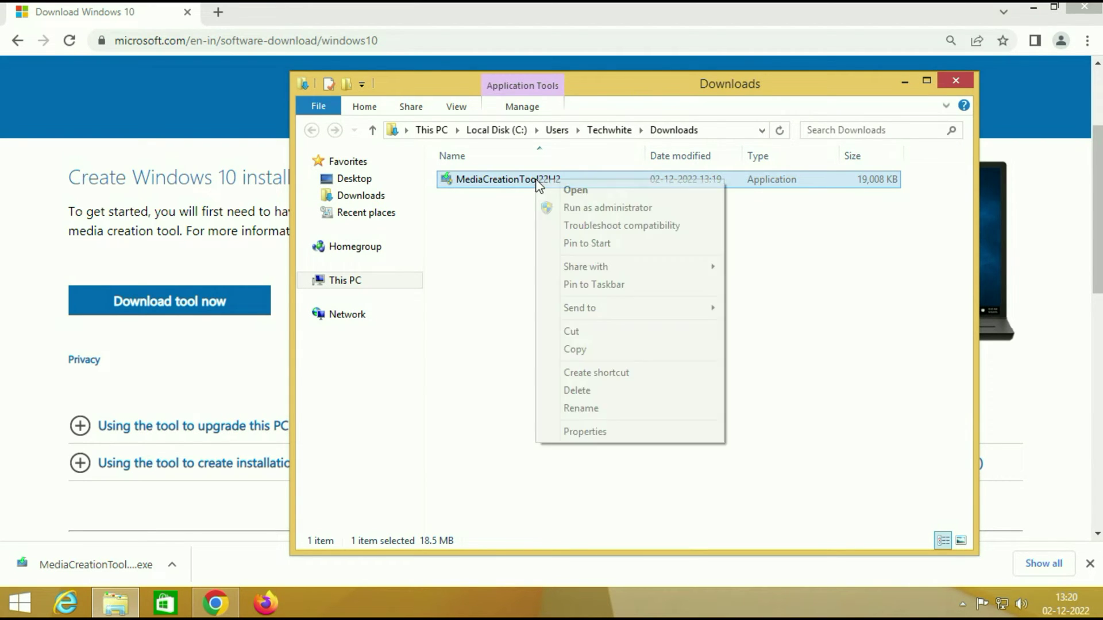
click(569, 335)
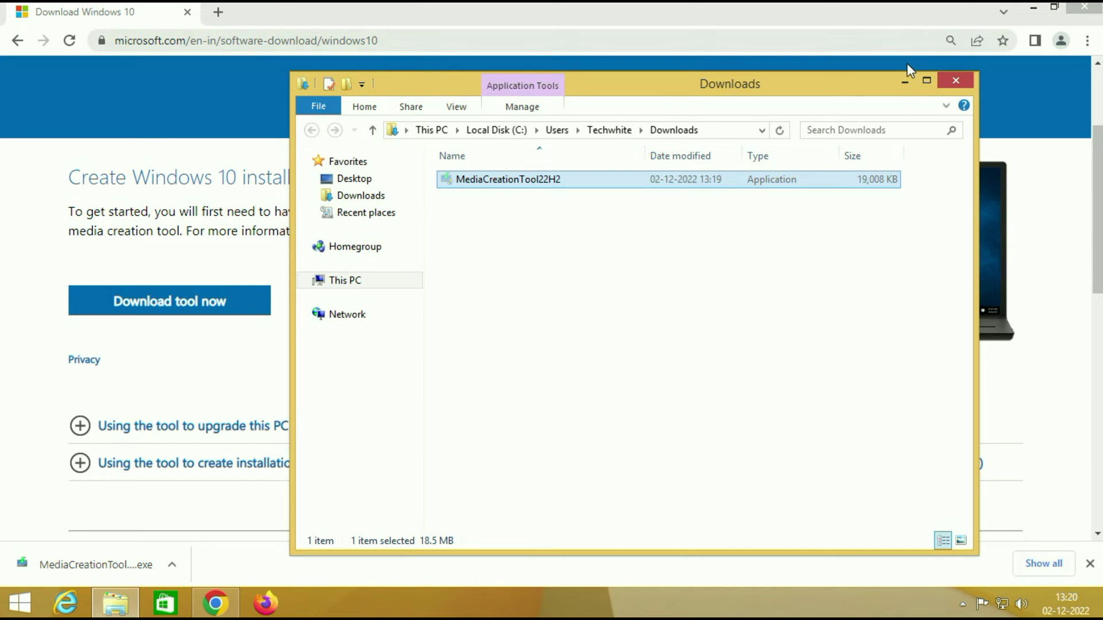
click(905, 82)
click(1032, 8)
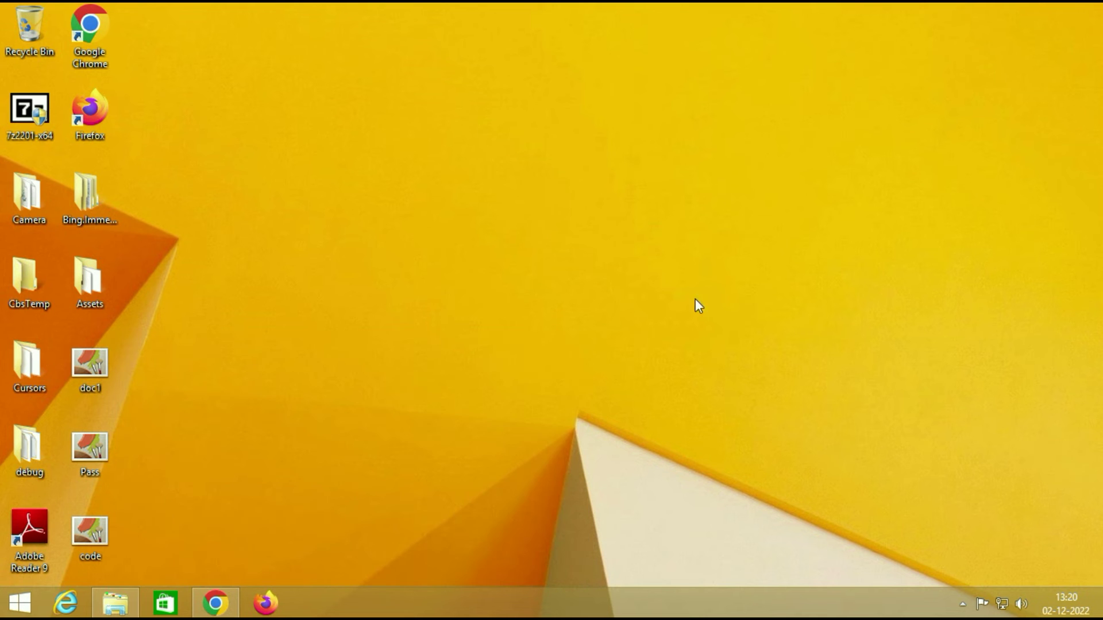
right_click(439, 250)
click(488, 321)
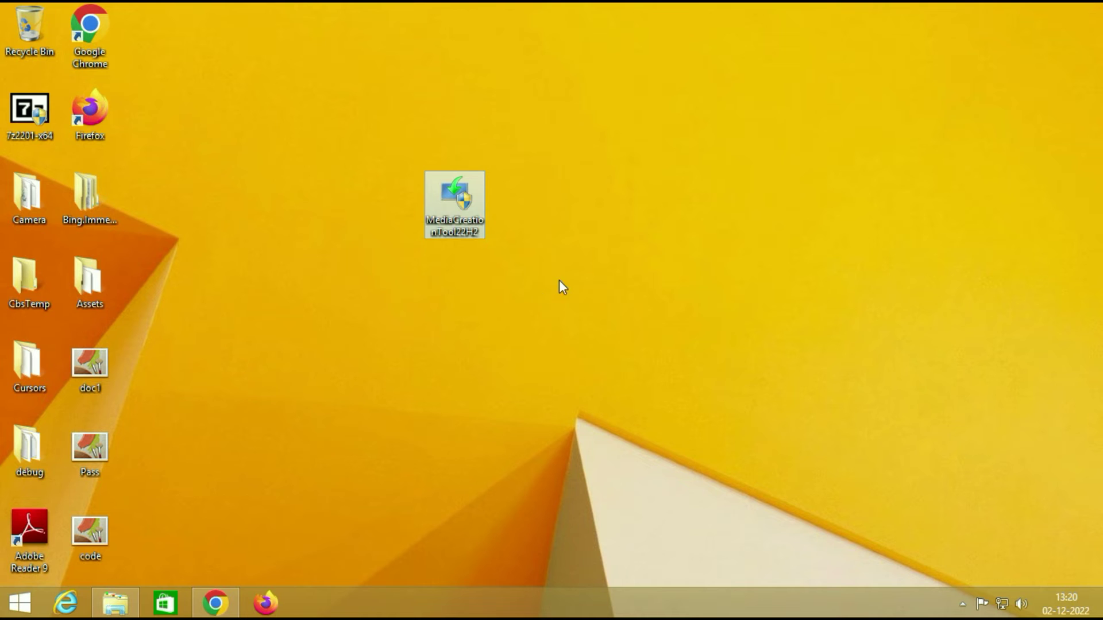
Launch MediaCreationTool22H2 from the desktop, approve User Account Control, and accept the license terms
drag(455, 218, 284, 166)
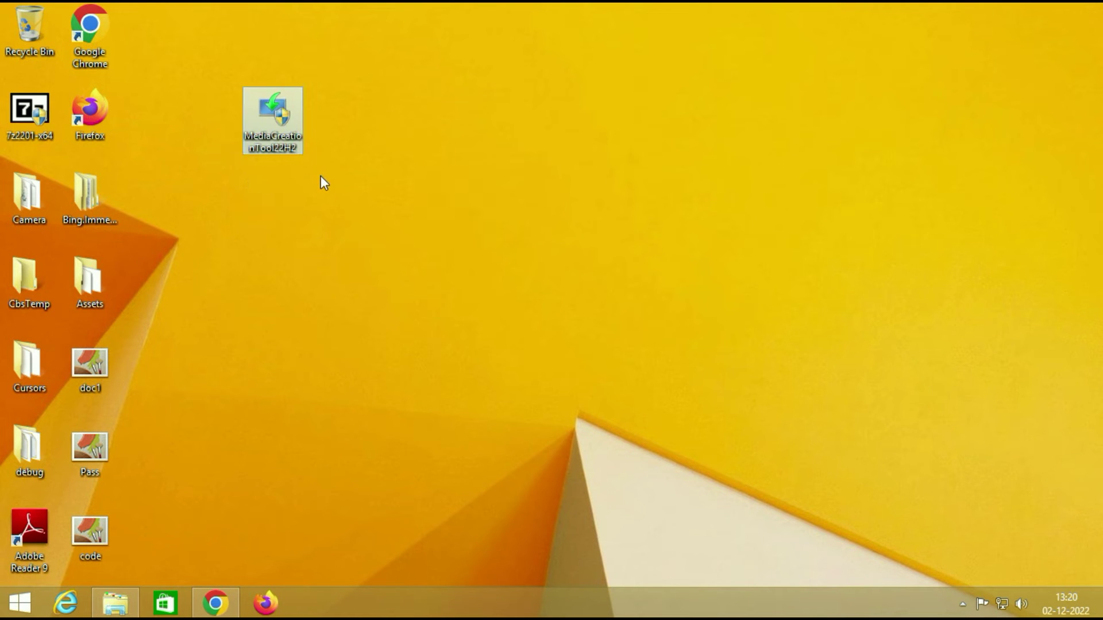
click(380, 164)
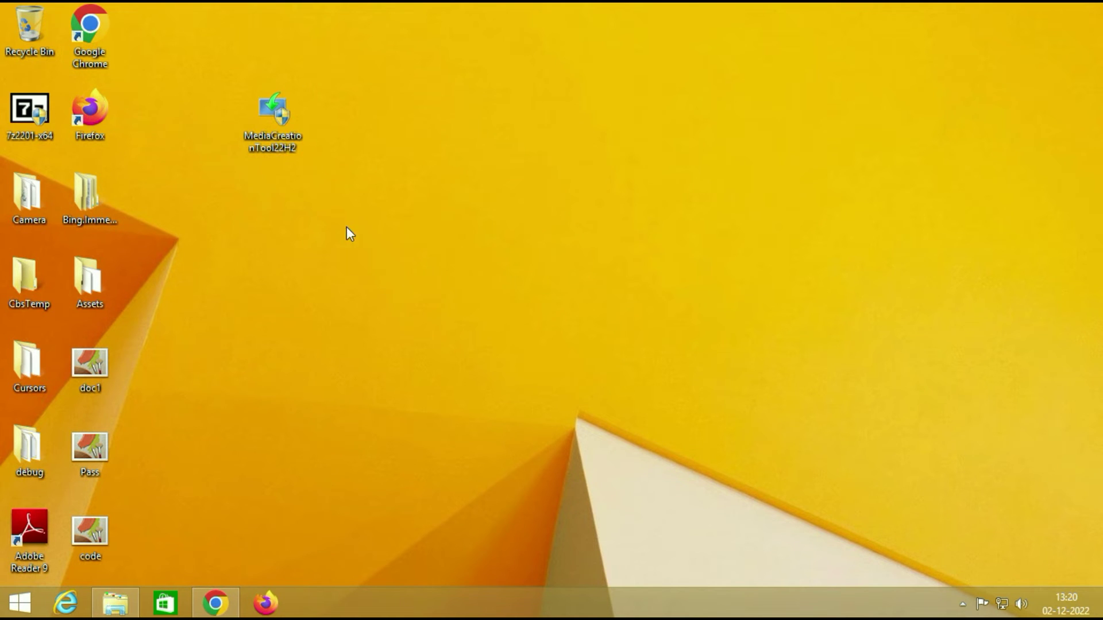
double_click(288, 144)
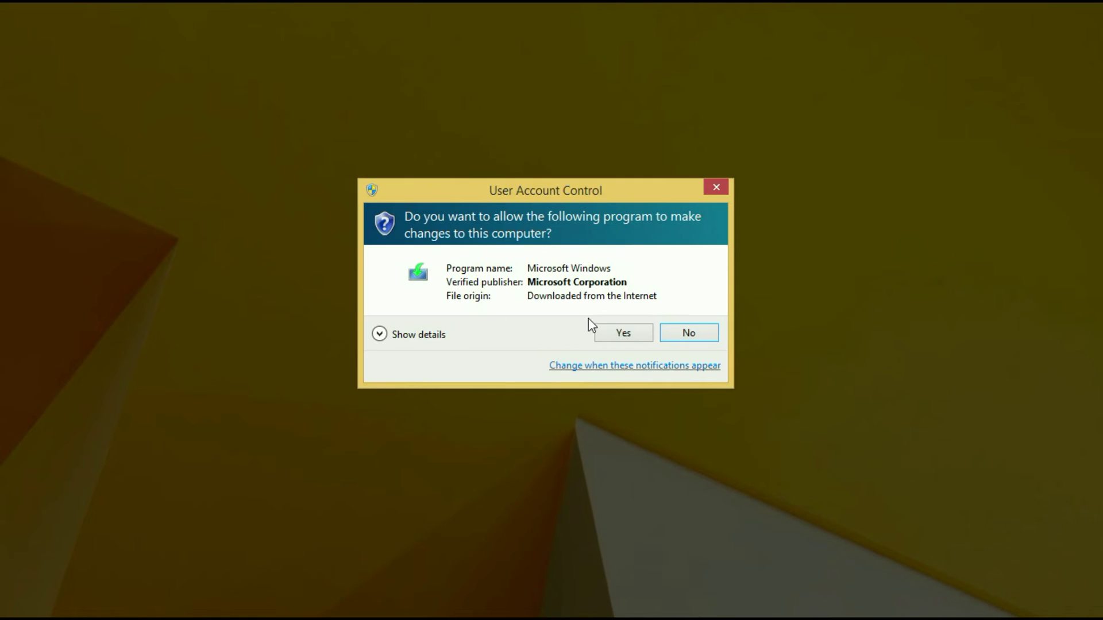
click(605, 336)
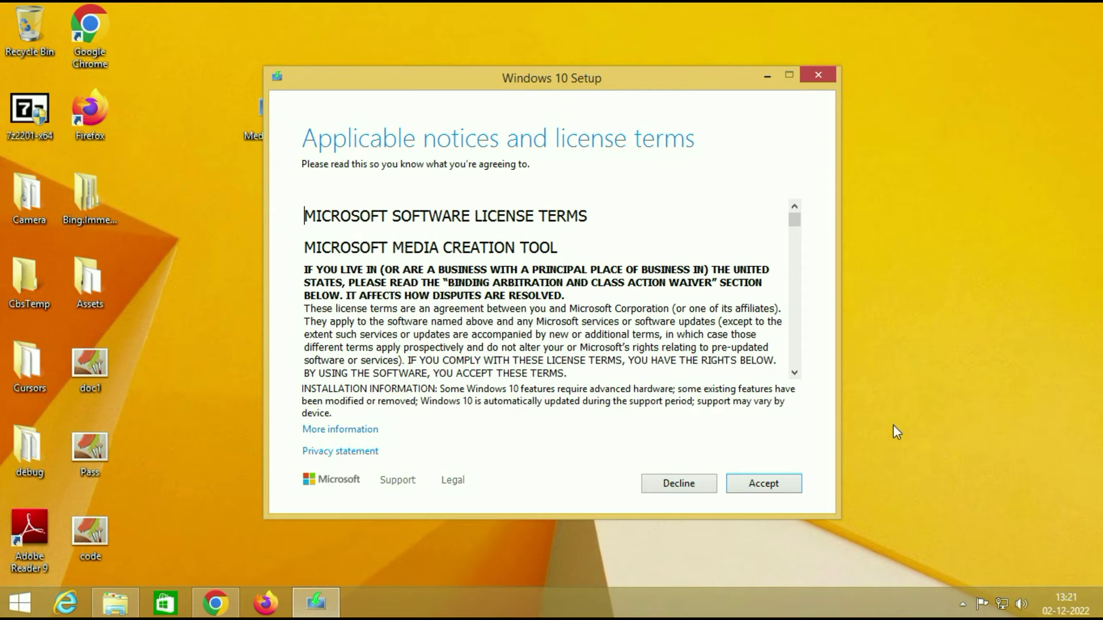
click(787, 483)
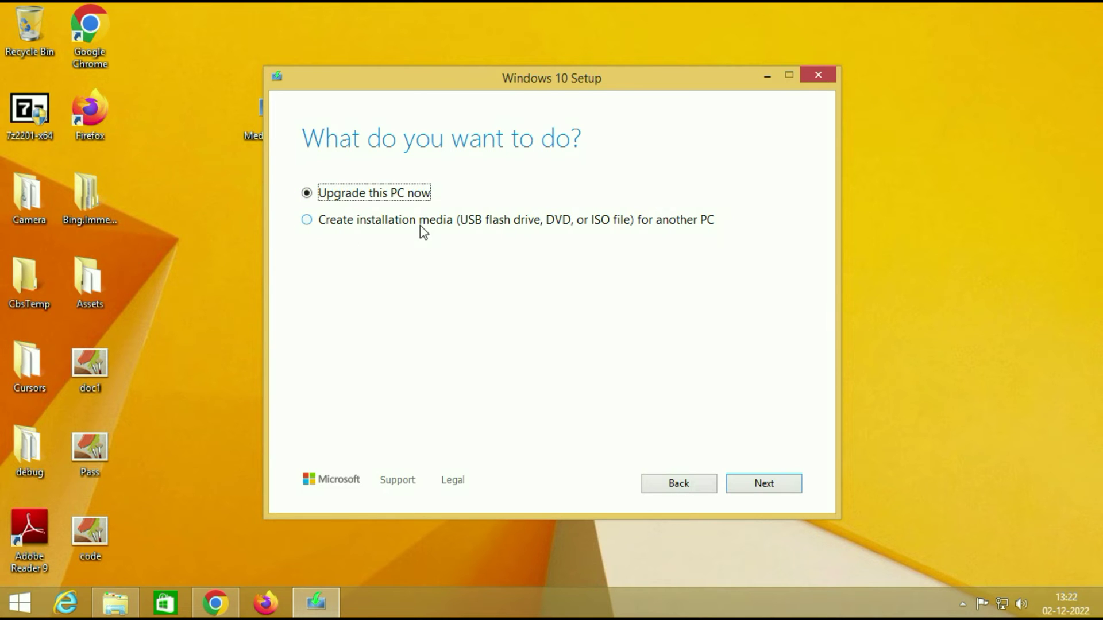
Select 'Upgrade this PC now' and continue to download Windows 10
click(306, 223)
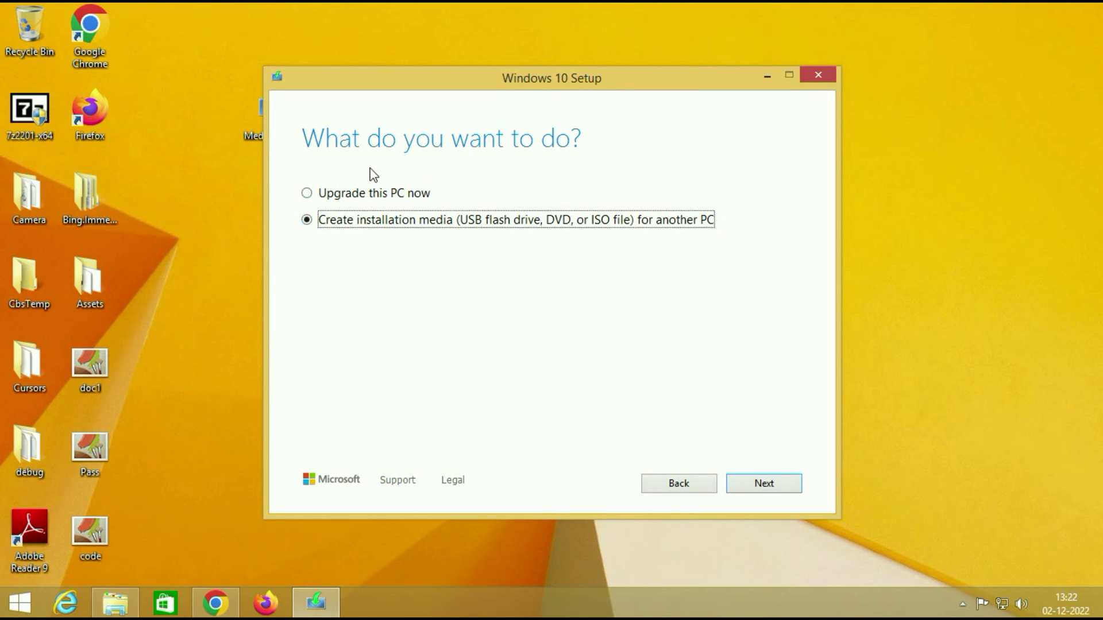
click(306, 195)
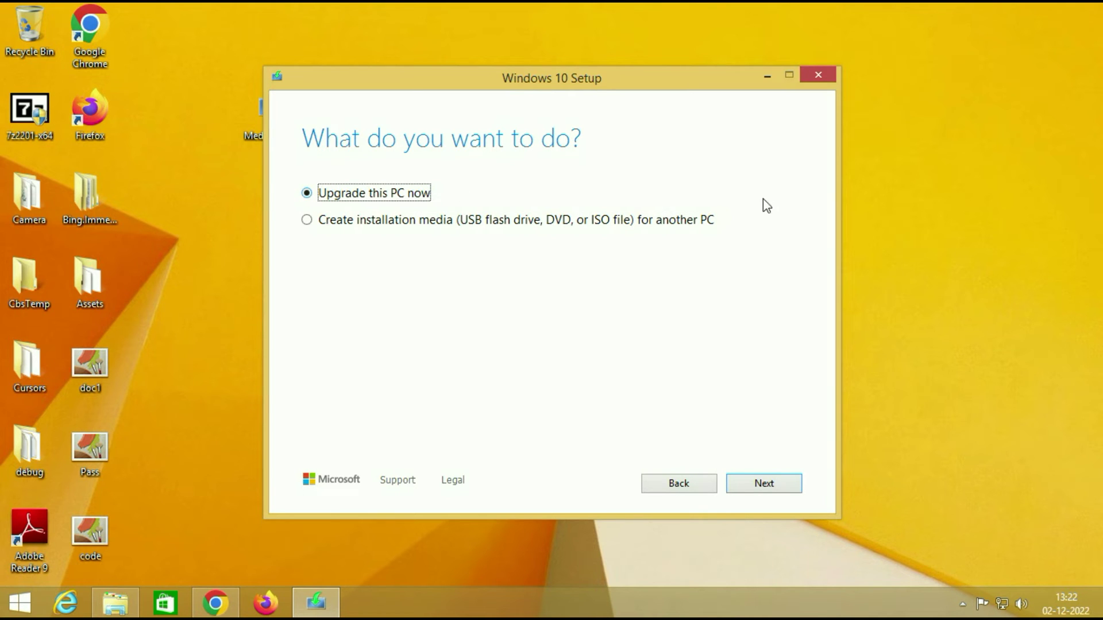
click(767, 485)
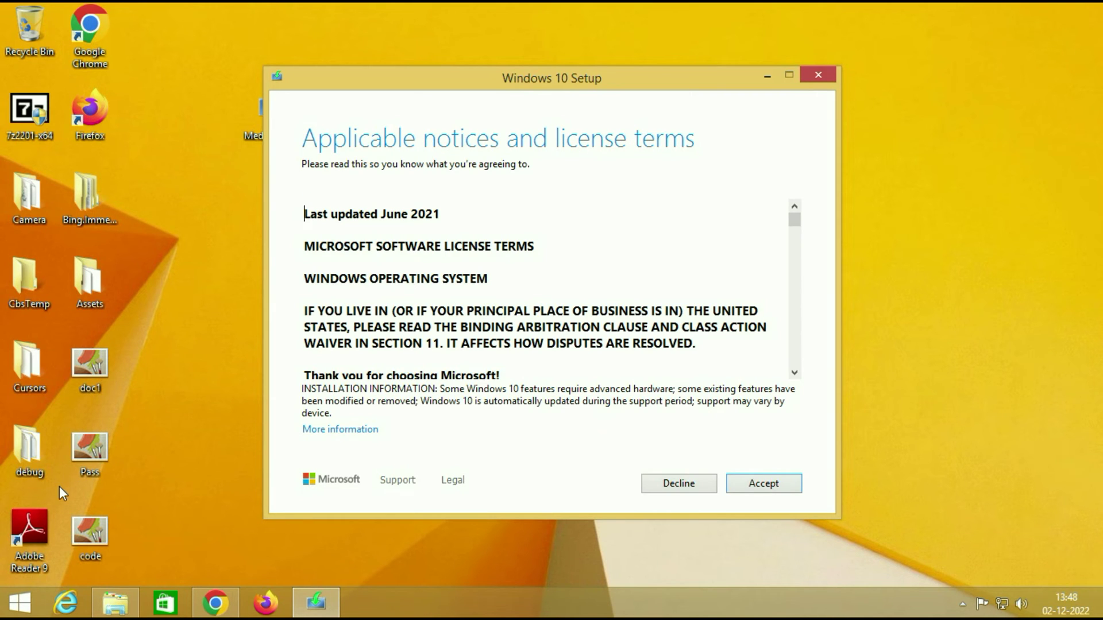
Accept the Windows 10 license terms
click(765, 484)
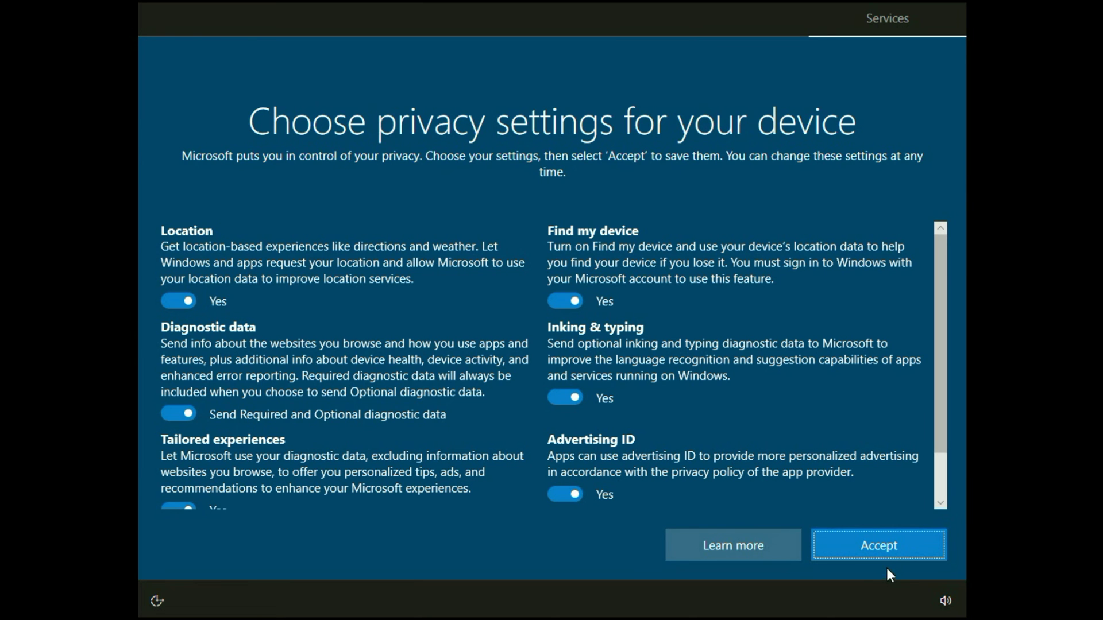
Accept the privacy settings, choose Maybe later for Edge, and check the preserved desktop icons
click(890, 551)
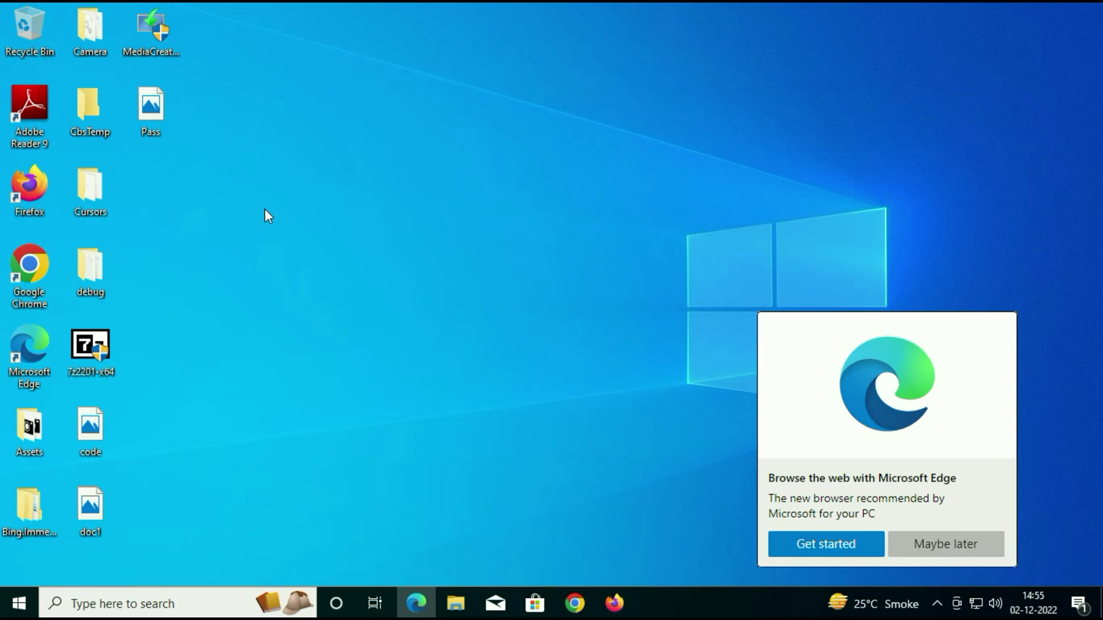
click(942, 546)
drag(242, 70, 85, 535)
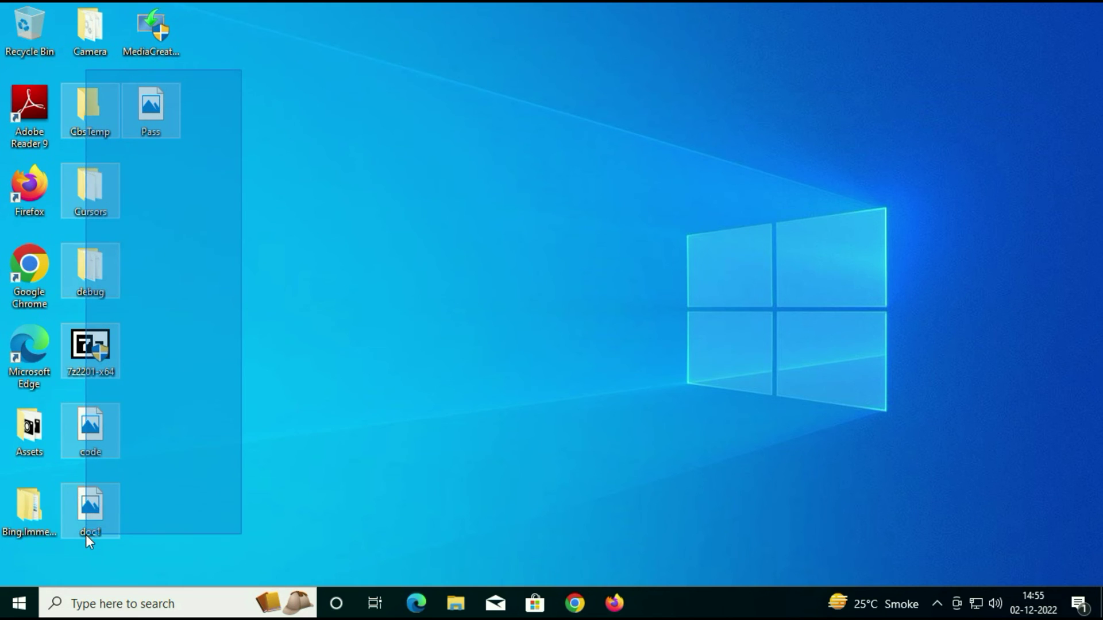
click(220, 463)
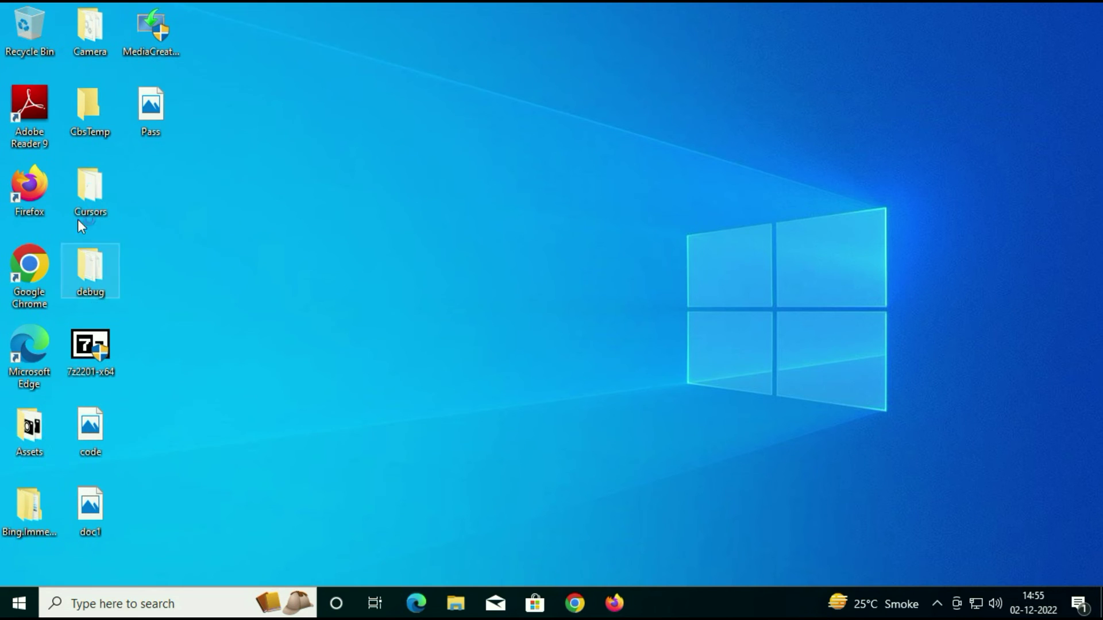
Confirm drives C:, D: and E: in This PC, check New Volume (D:)'s 14 items, then open search
click(462, 600)
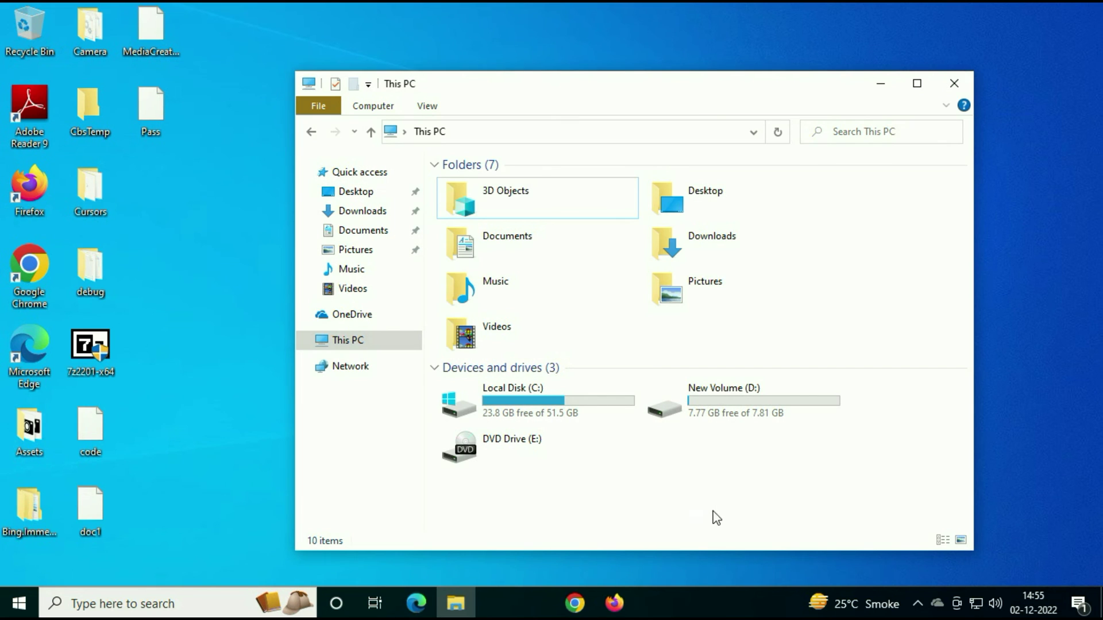
double_click(742, 397)
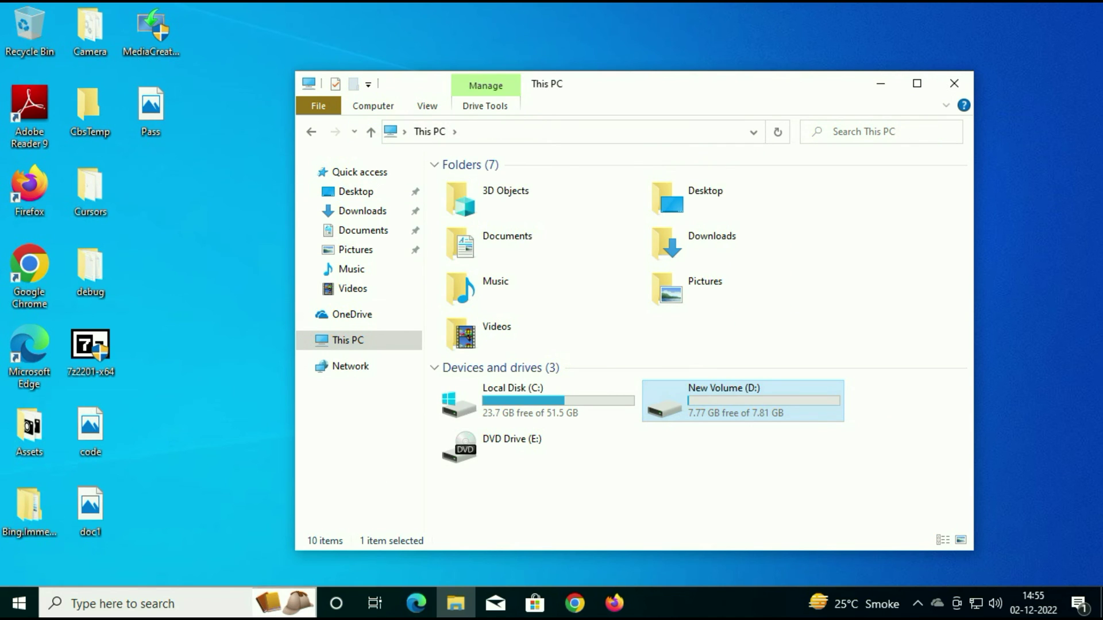
click(183, 606)
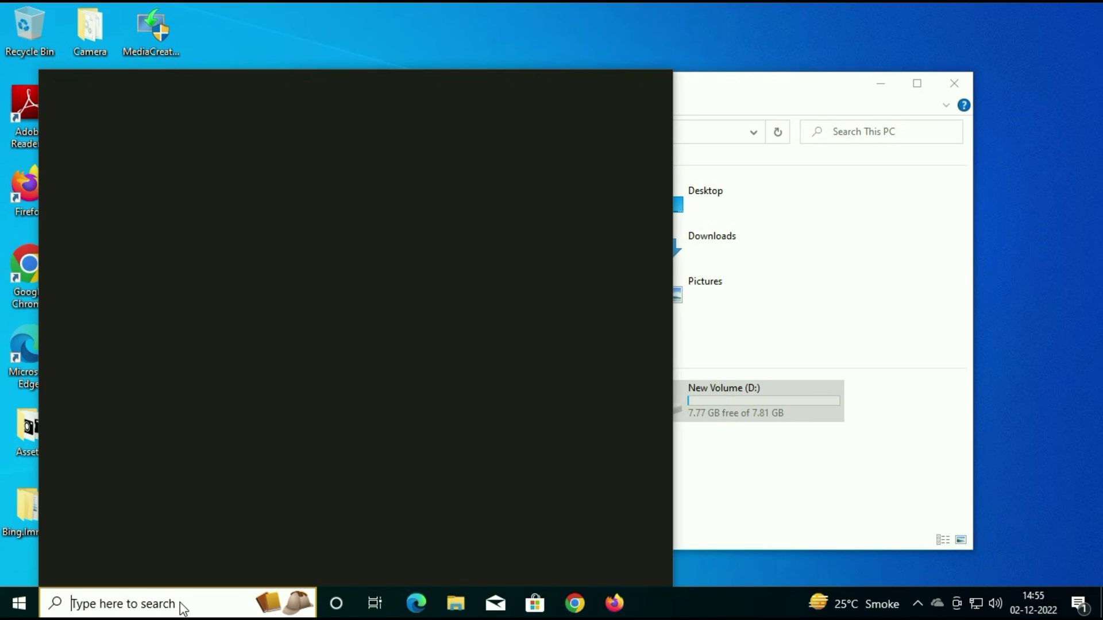
Confirm Programs and Features lists all six installed programs (546 MB total), then minimize Control Panel
text(c)
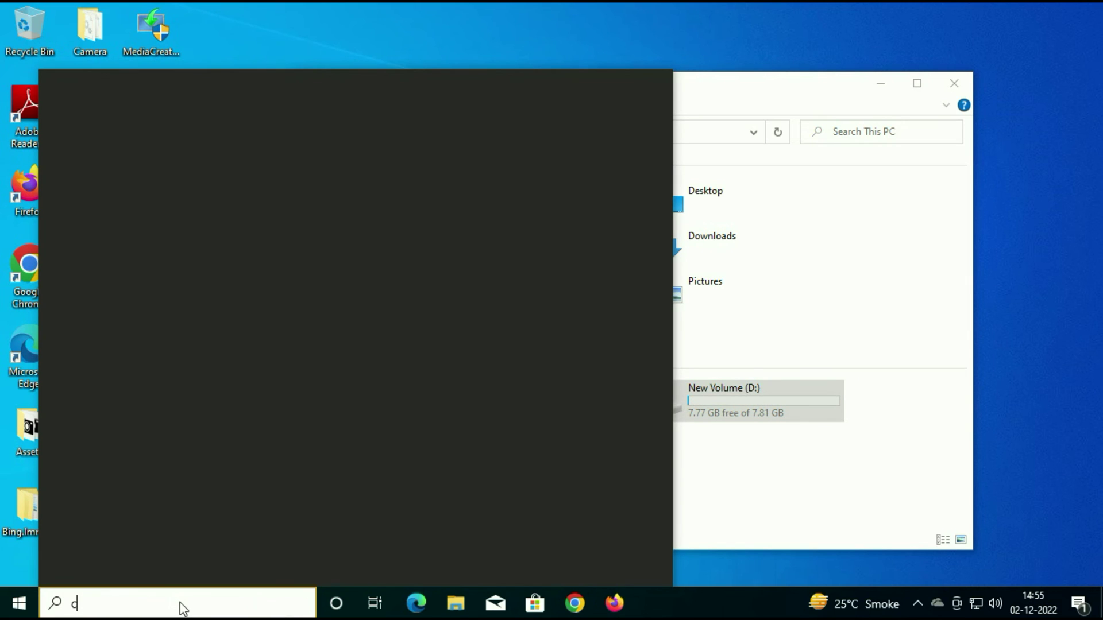
text(on)
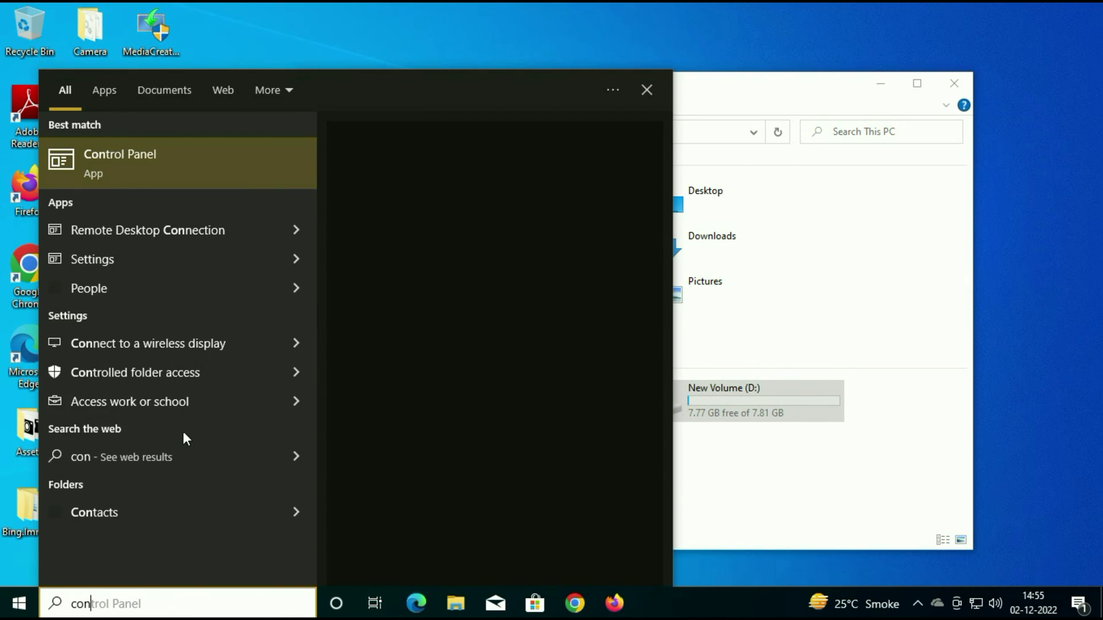
click(128, 150)
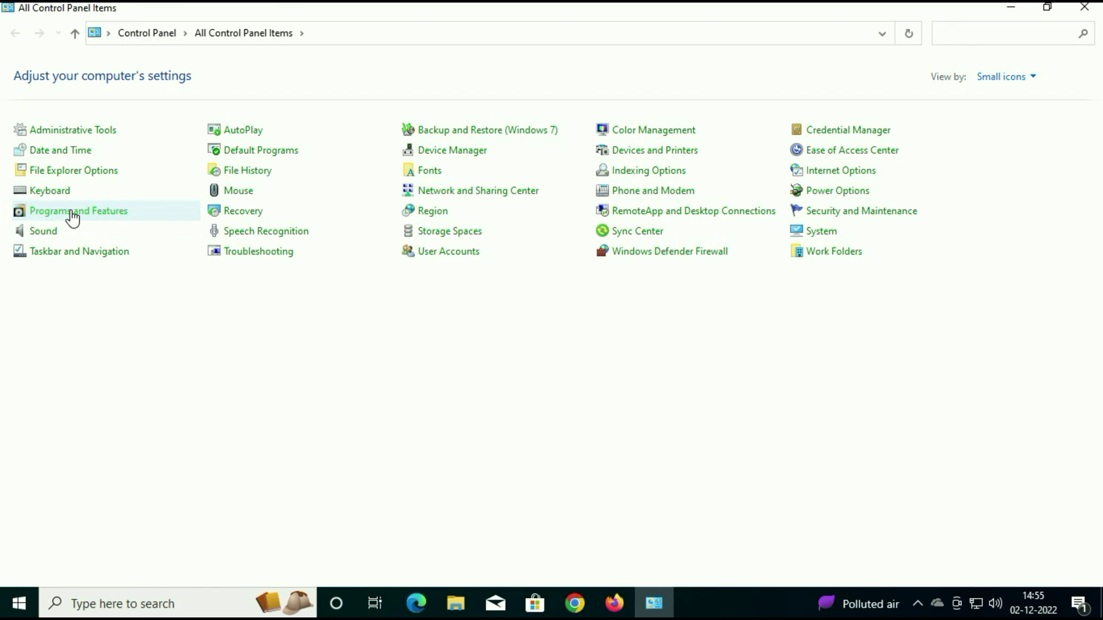
click(72, 213)
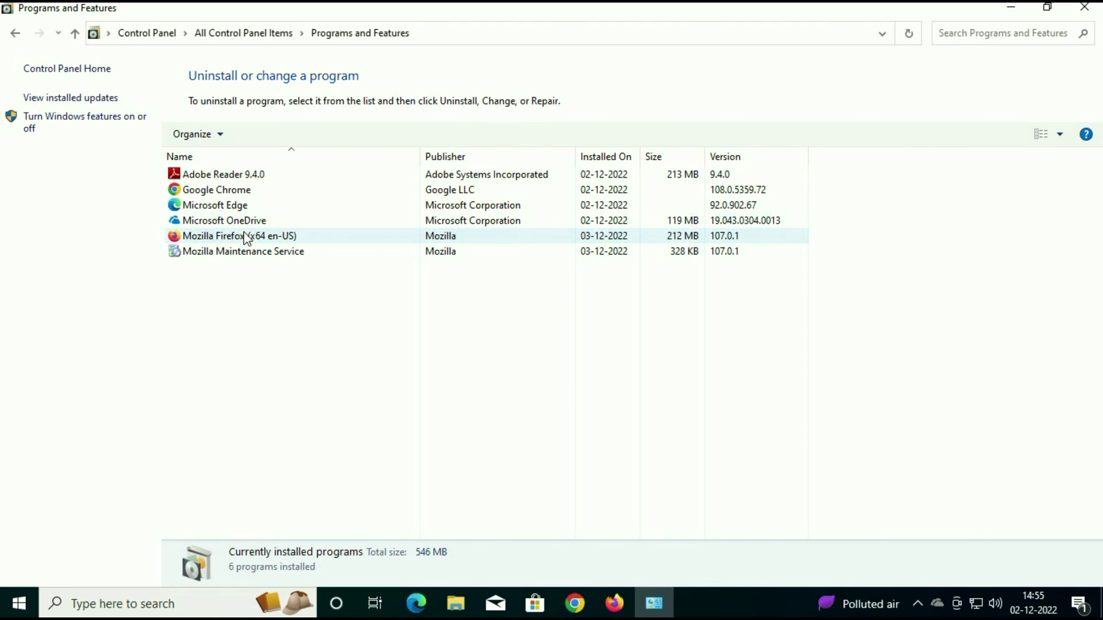
click(664, 611)
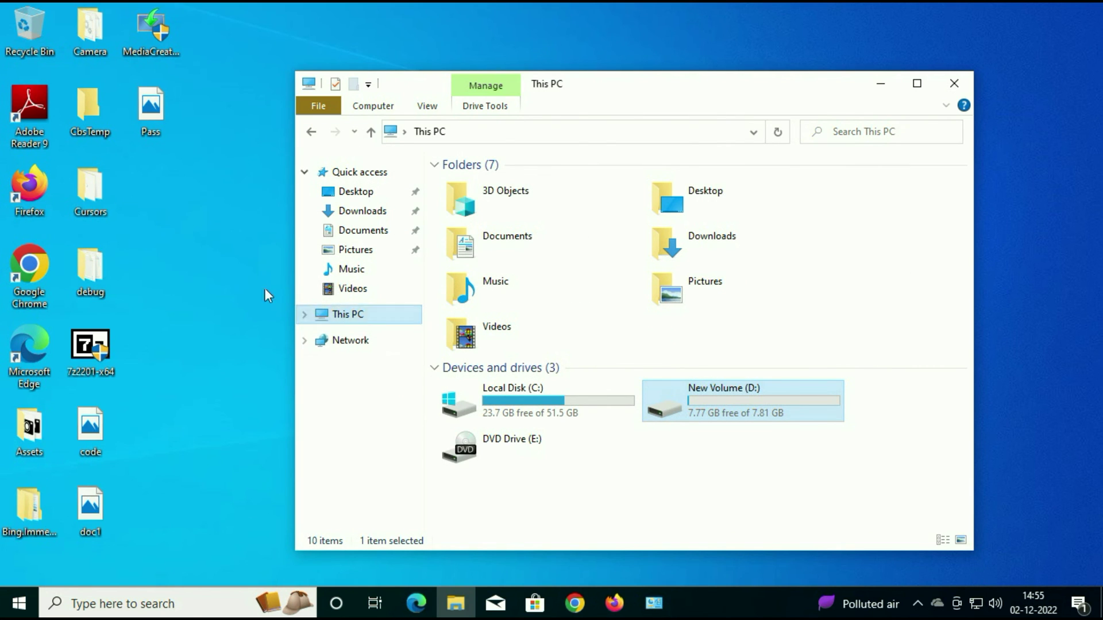
Open This PC's system properties to confirm activated Windows 10 Home, 4.00 GB RAM, 64-bit
drag(588, 98, 536, 66)
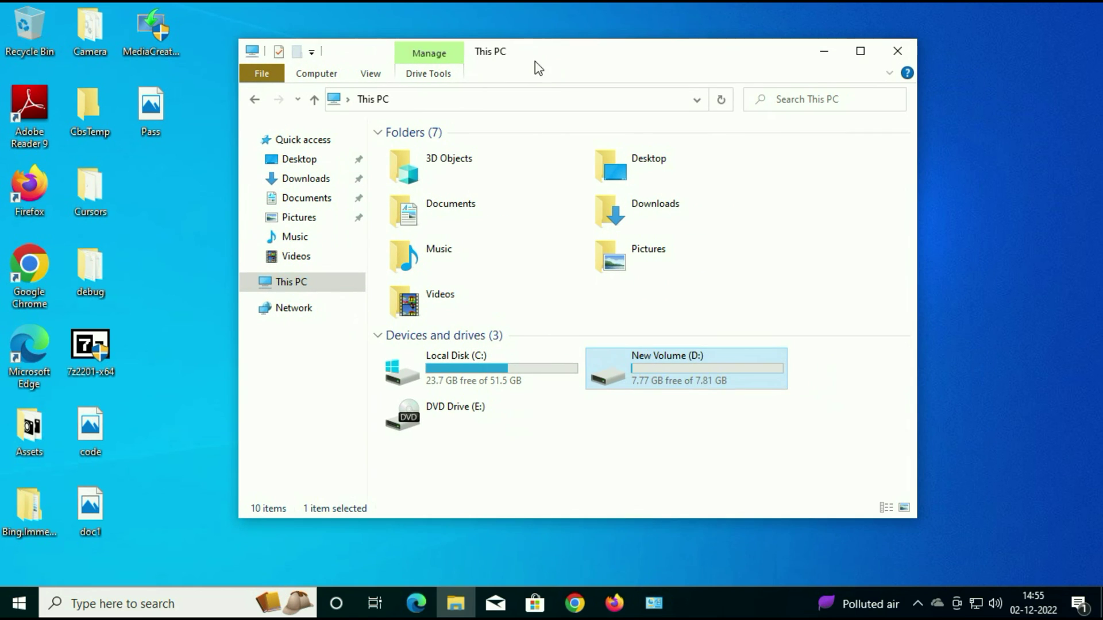
double_click(555, 436)
right_click(554, 433)
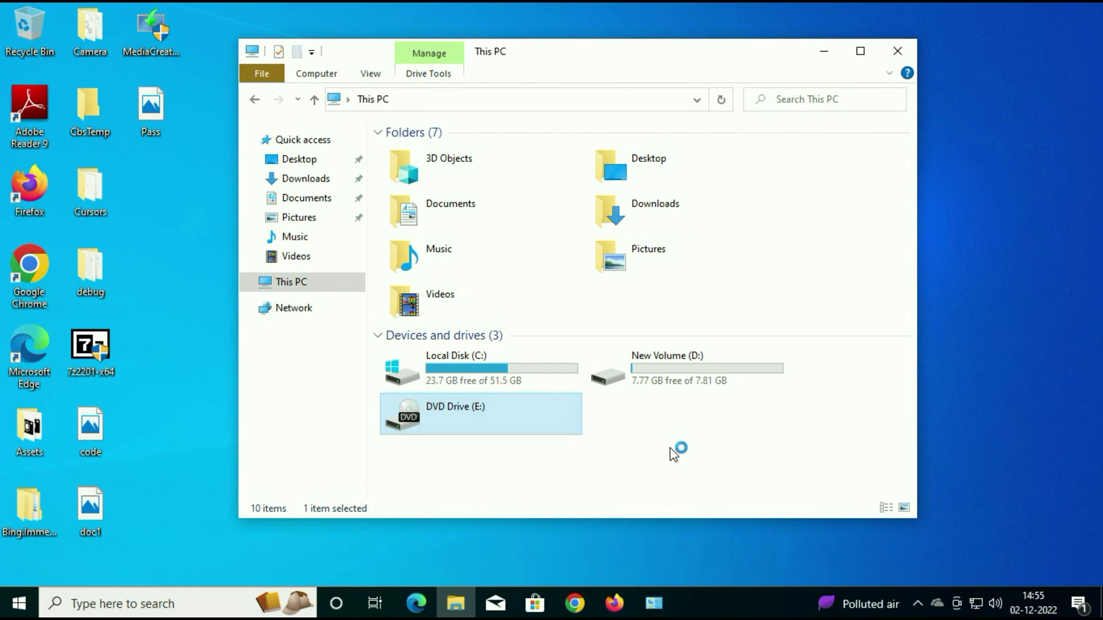
right_click(692, 471)
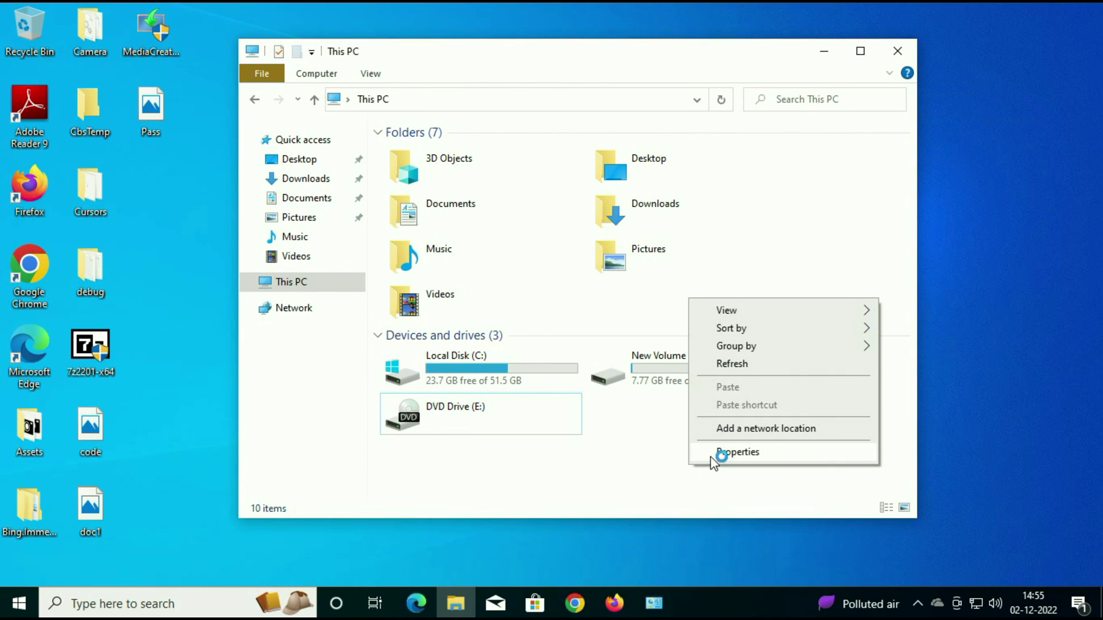
click(713, 457)
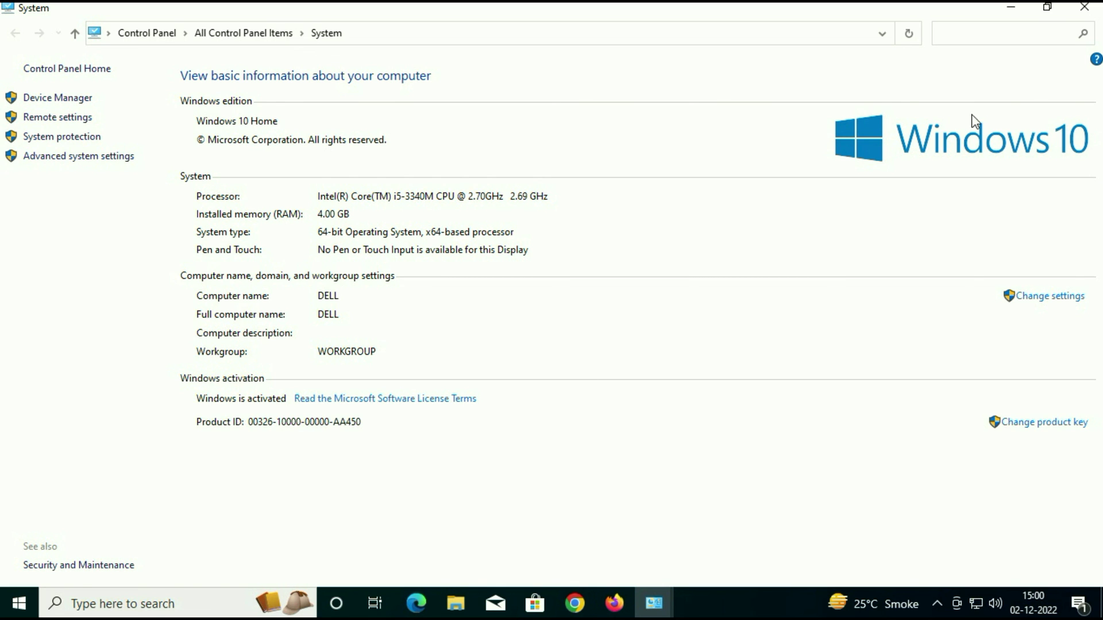
click(1011, 7)
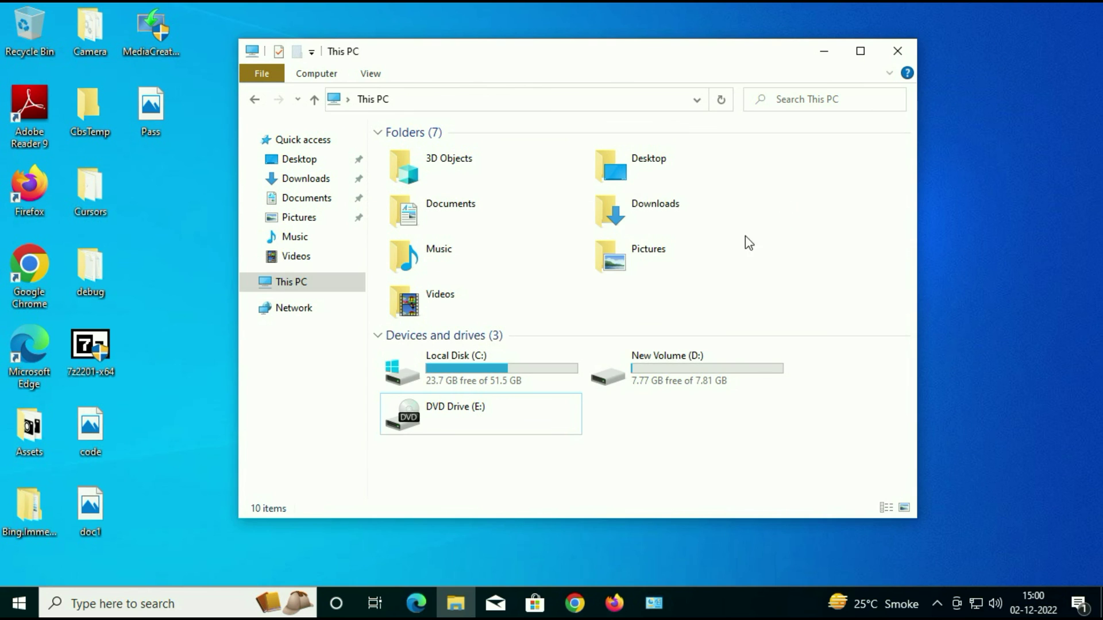